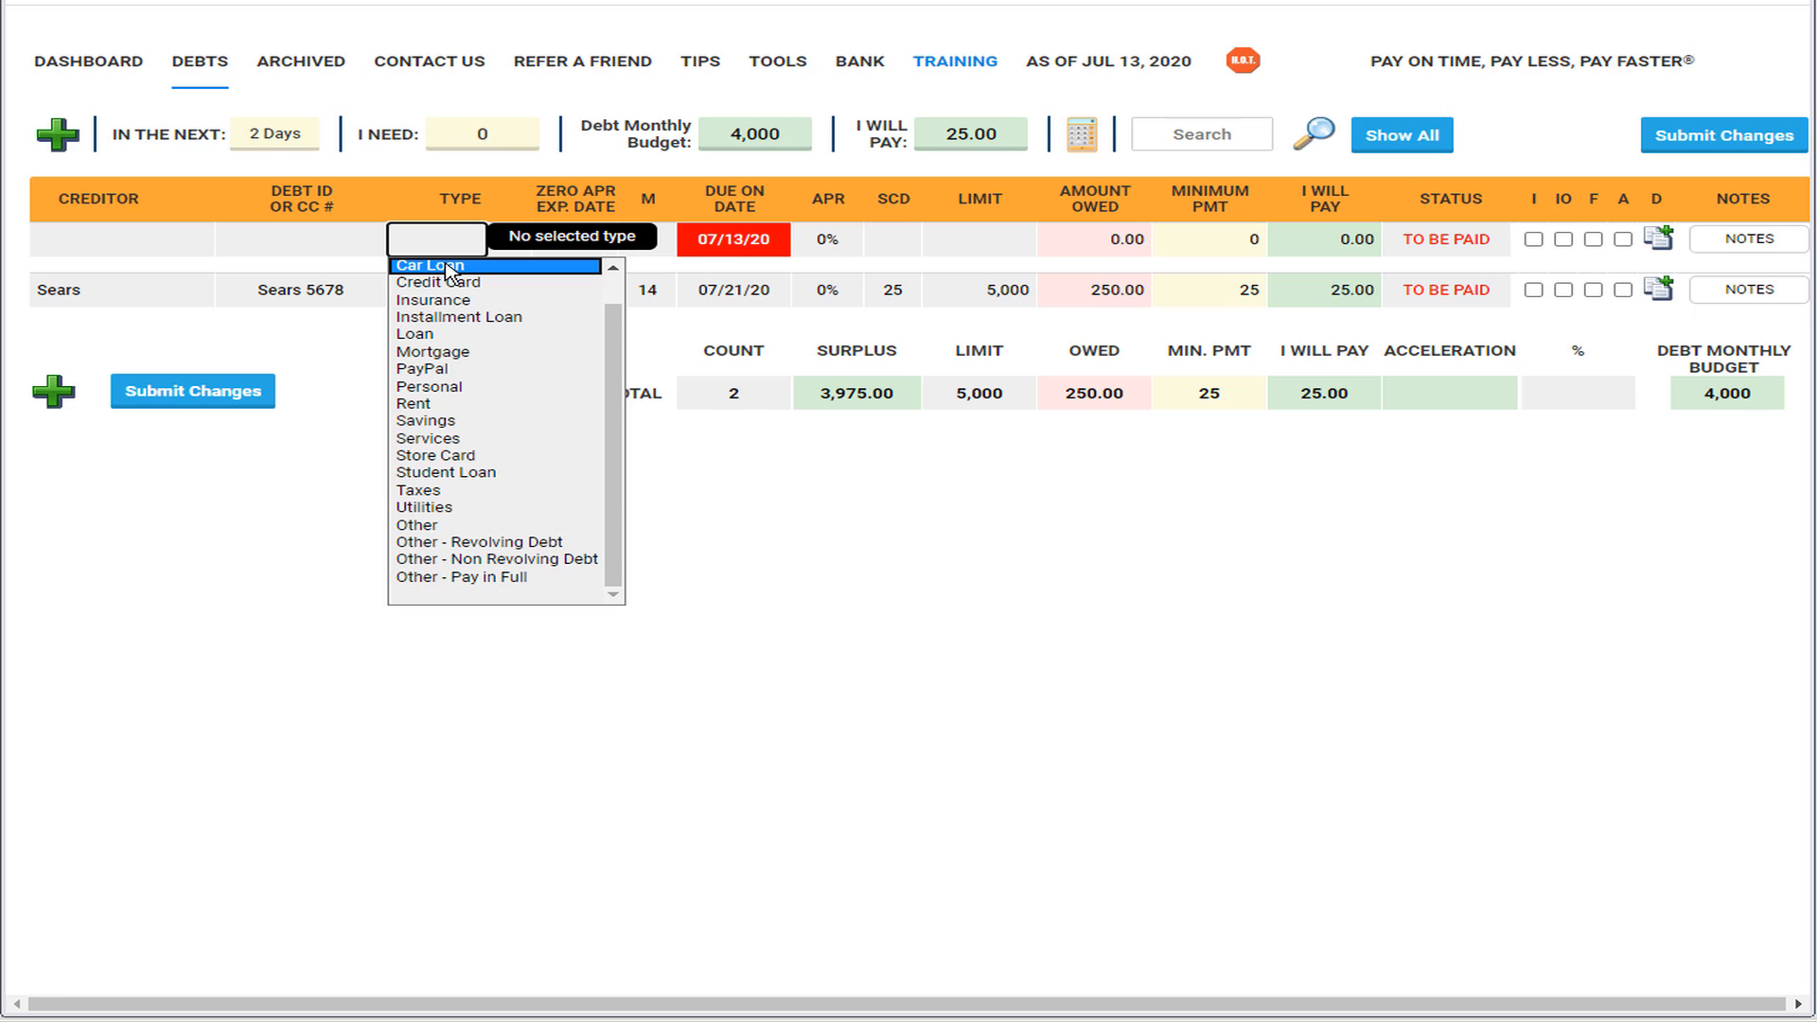
Choose Car Loan as the new row's type and enter ABC AUTO as its creditor
left_click(445, 268)
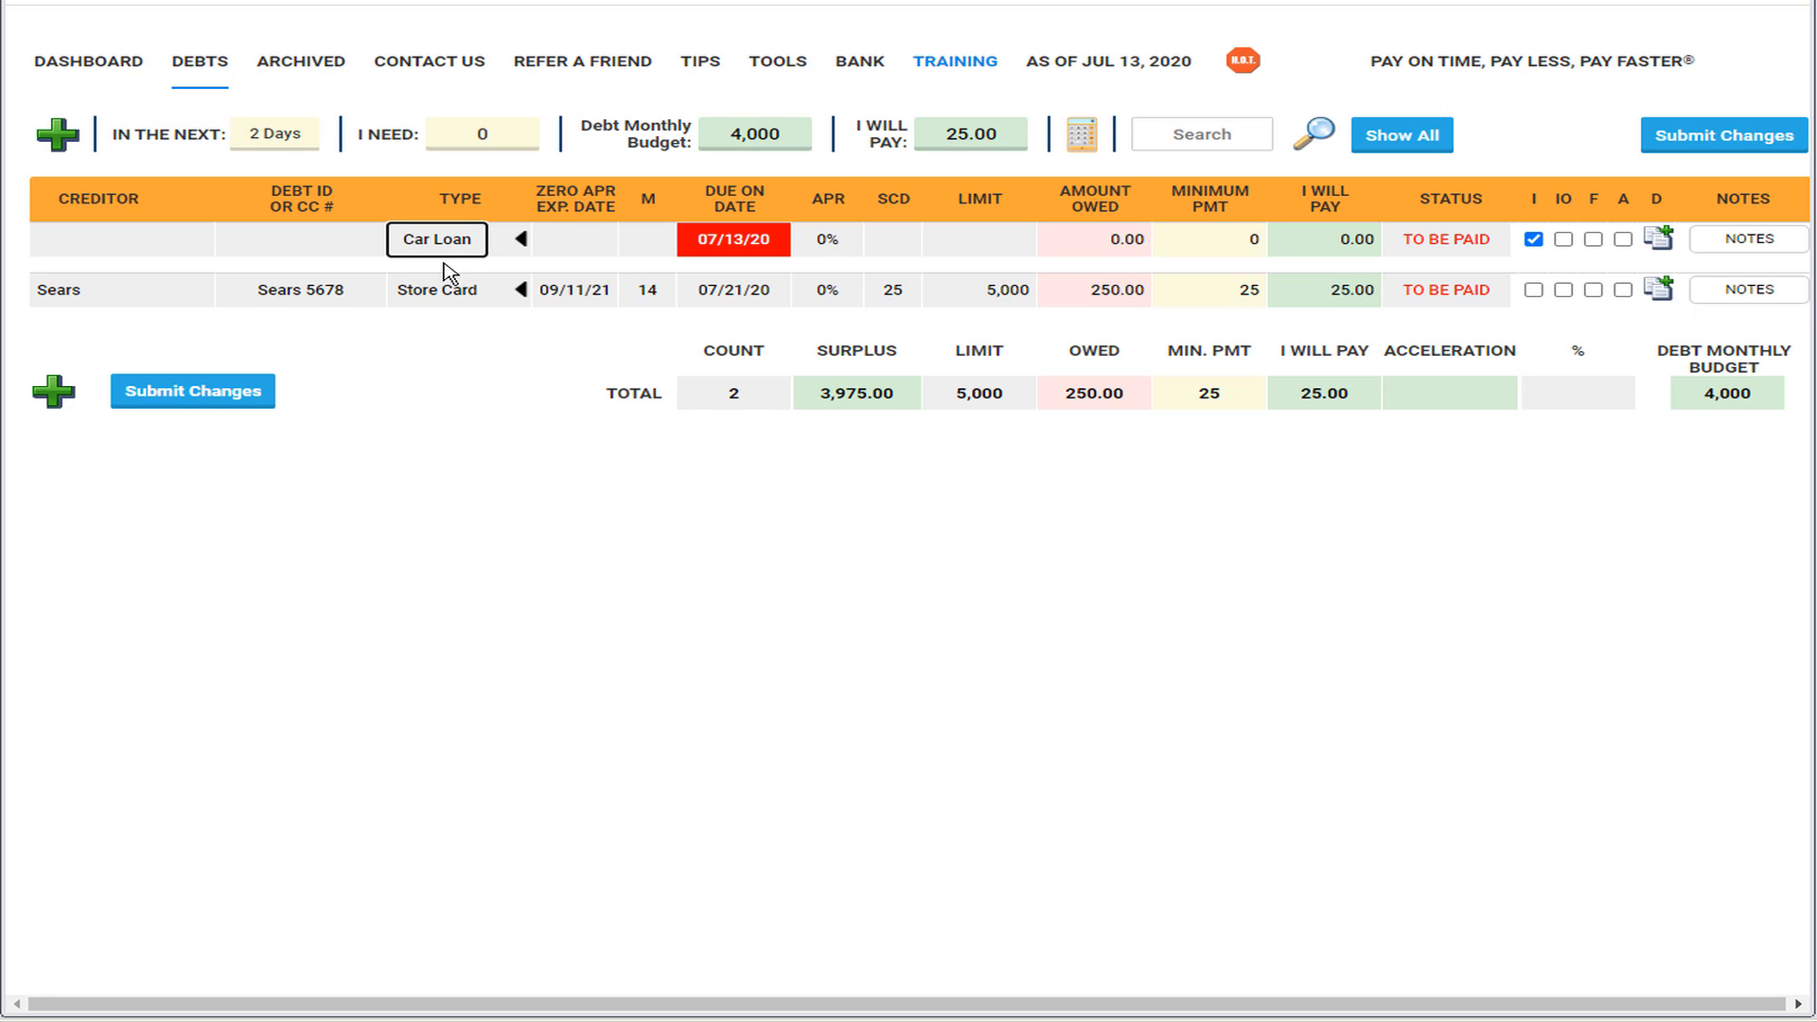
left_click(98, 242)
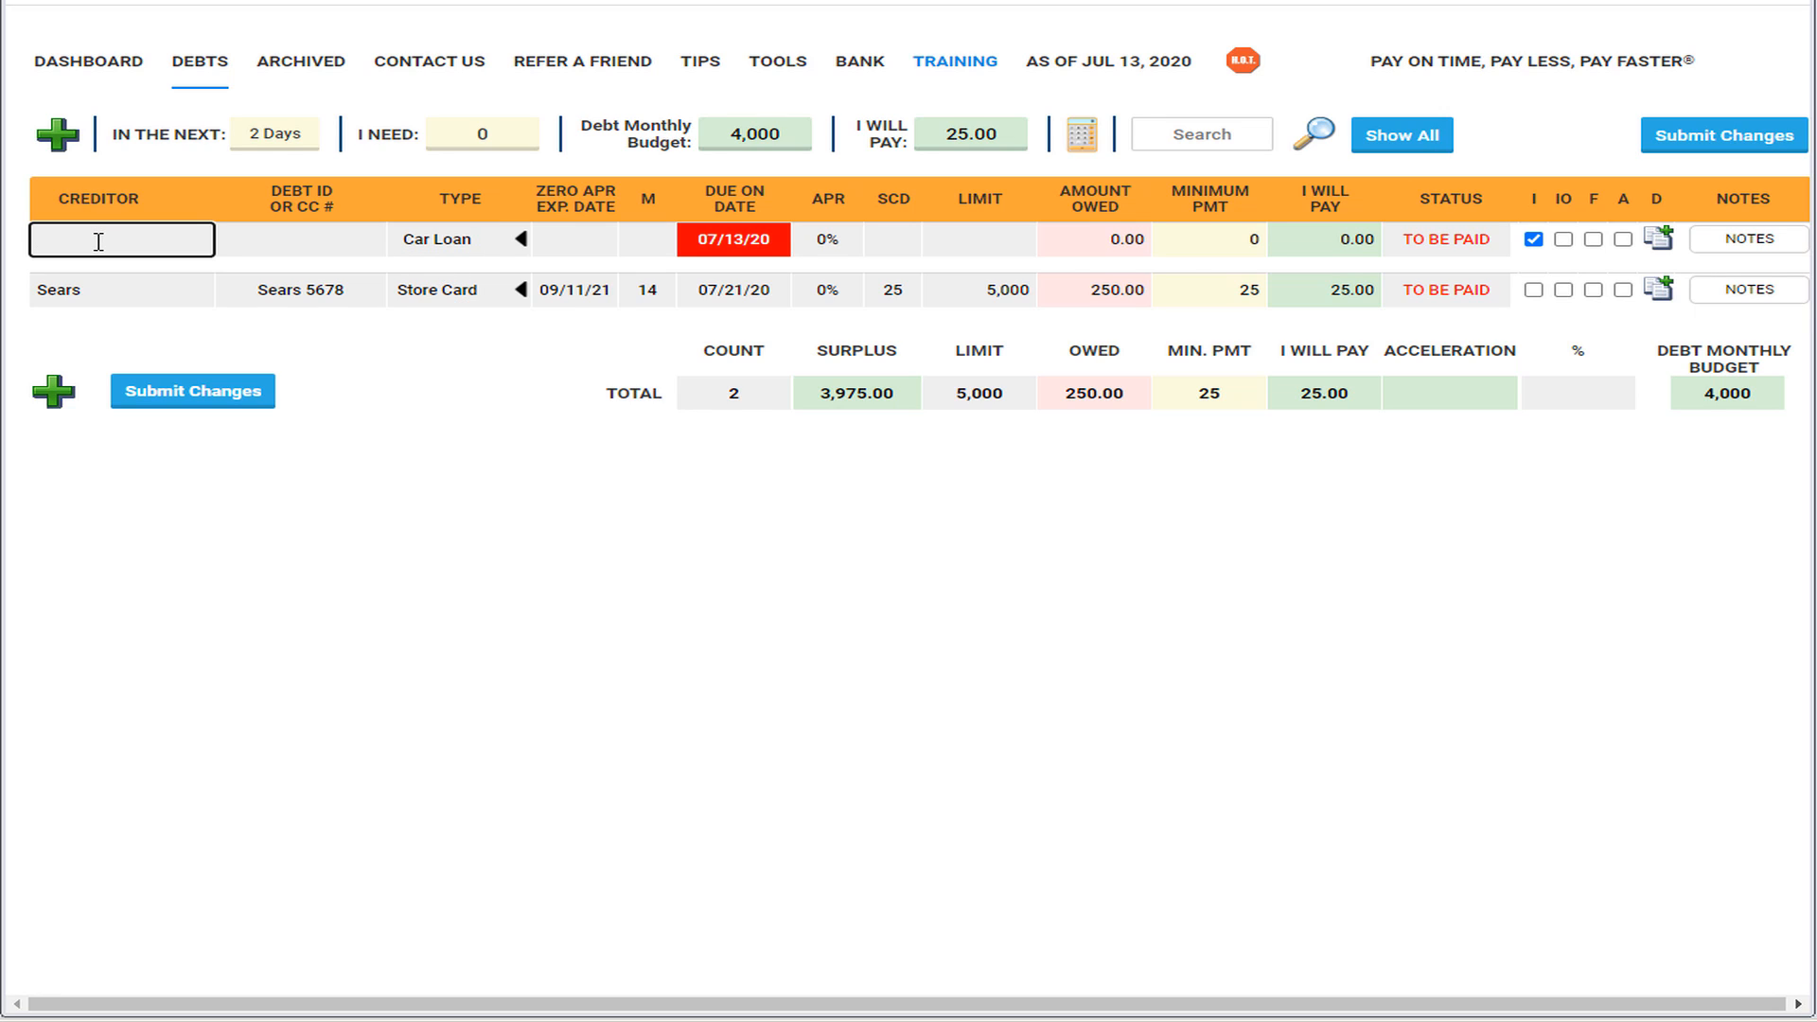
type("ABC AUTO")
left_click(296, 242)
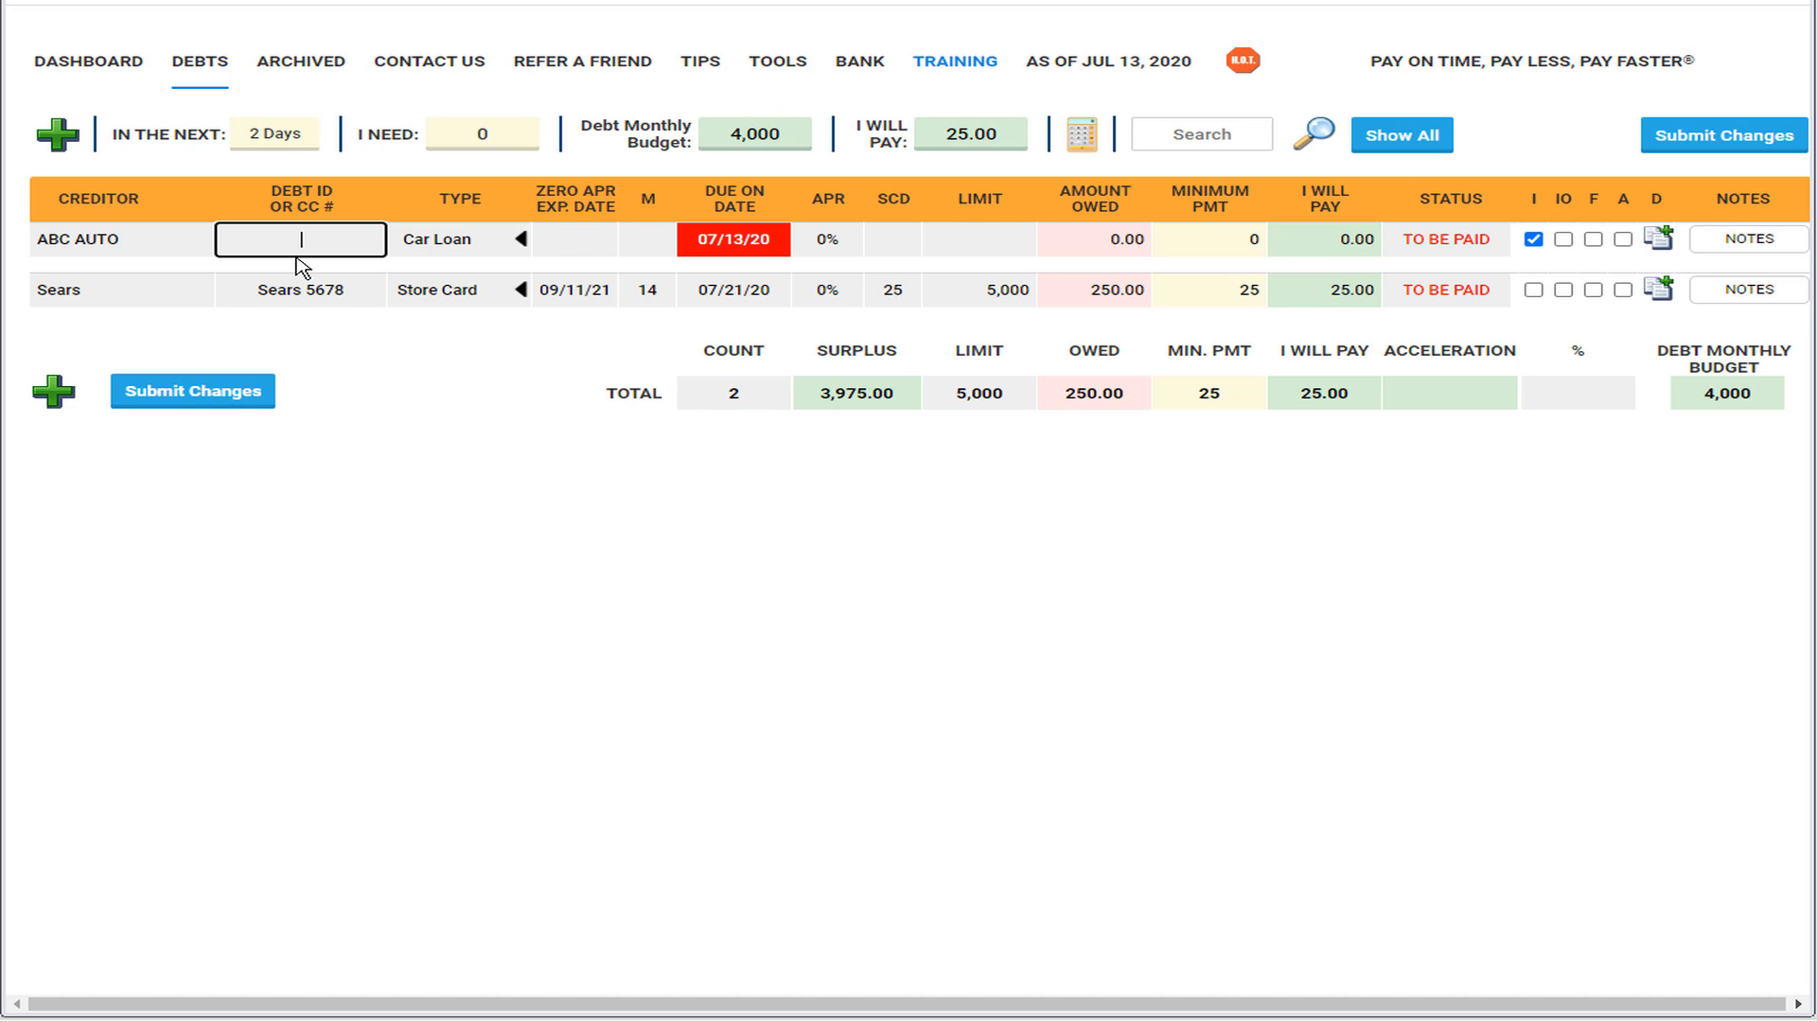
Enter AA 9876 in the ABC AUTO row's Debt ID / CC # cell
type("AA 9876")
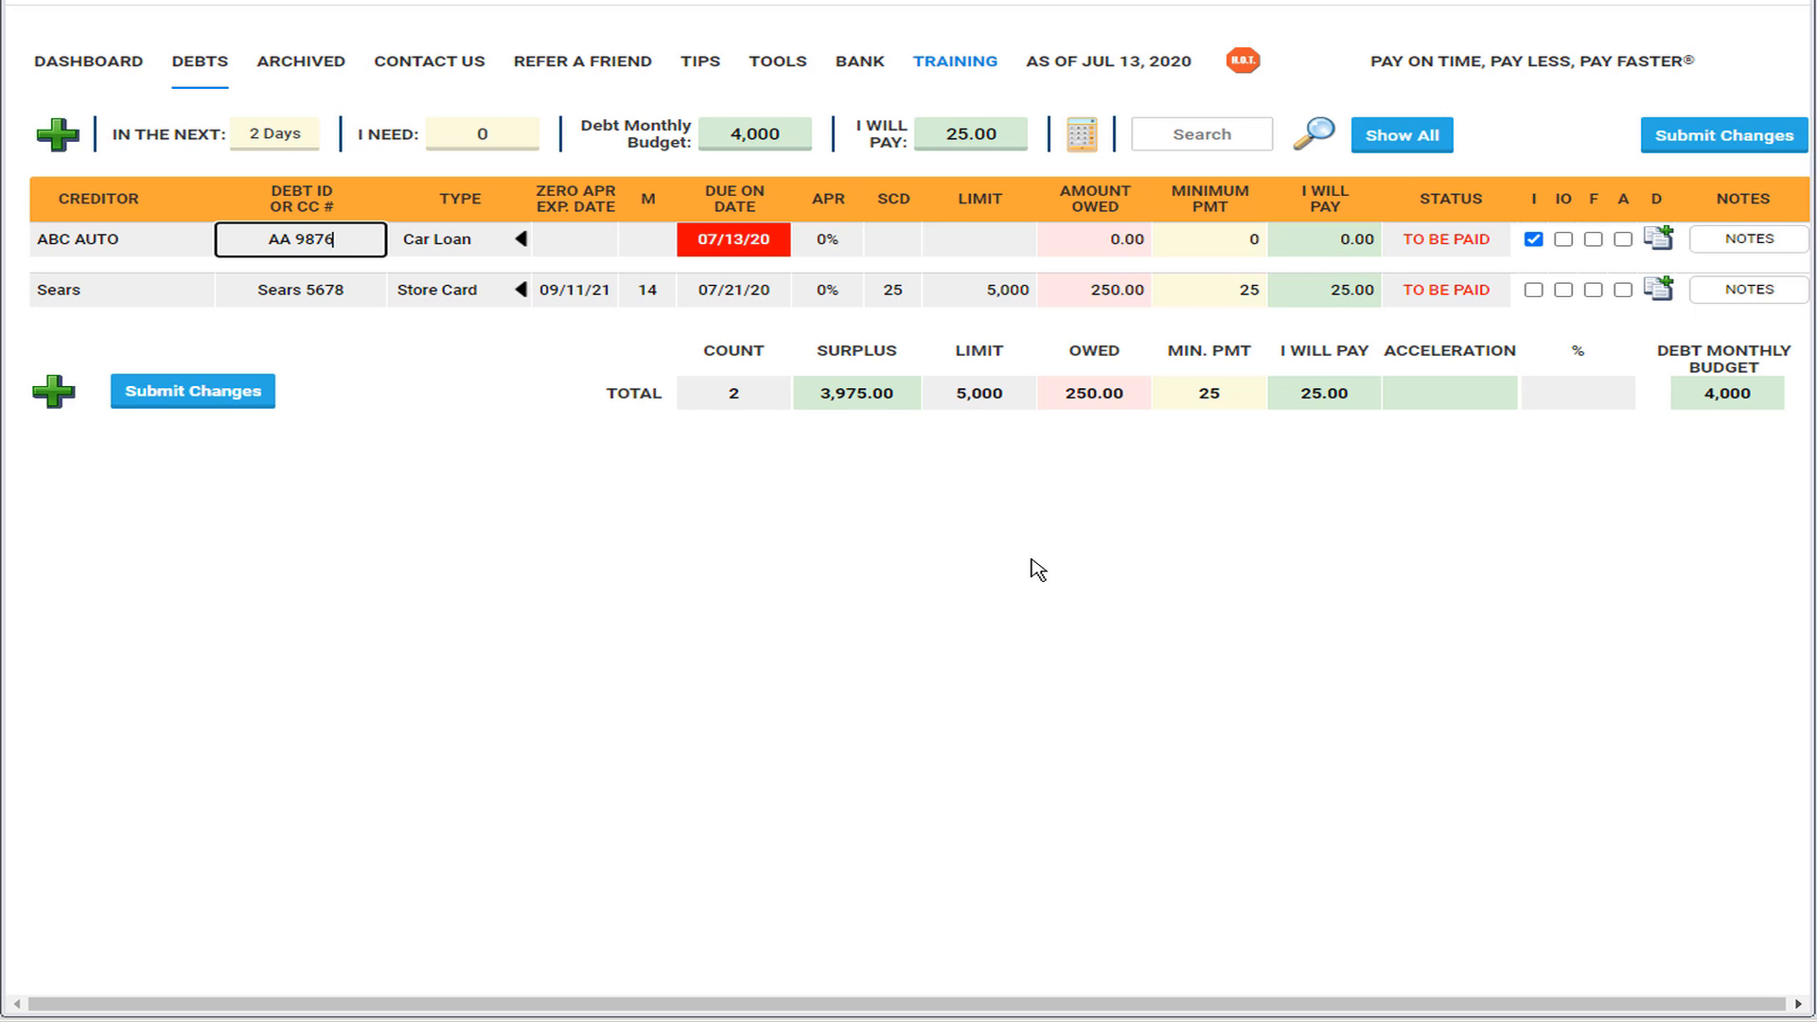
Change the month of the ABC AUTO due date so it reads 08/13/20
left_click(750, 238)
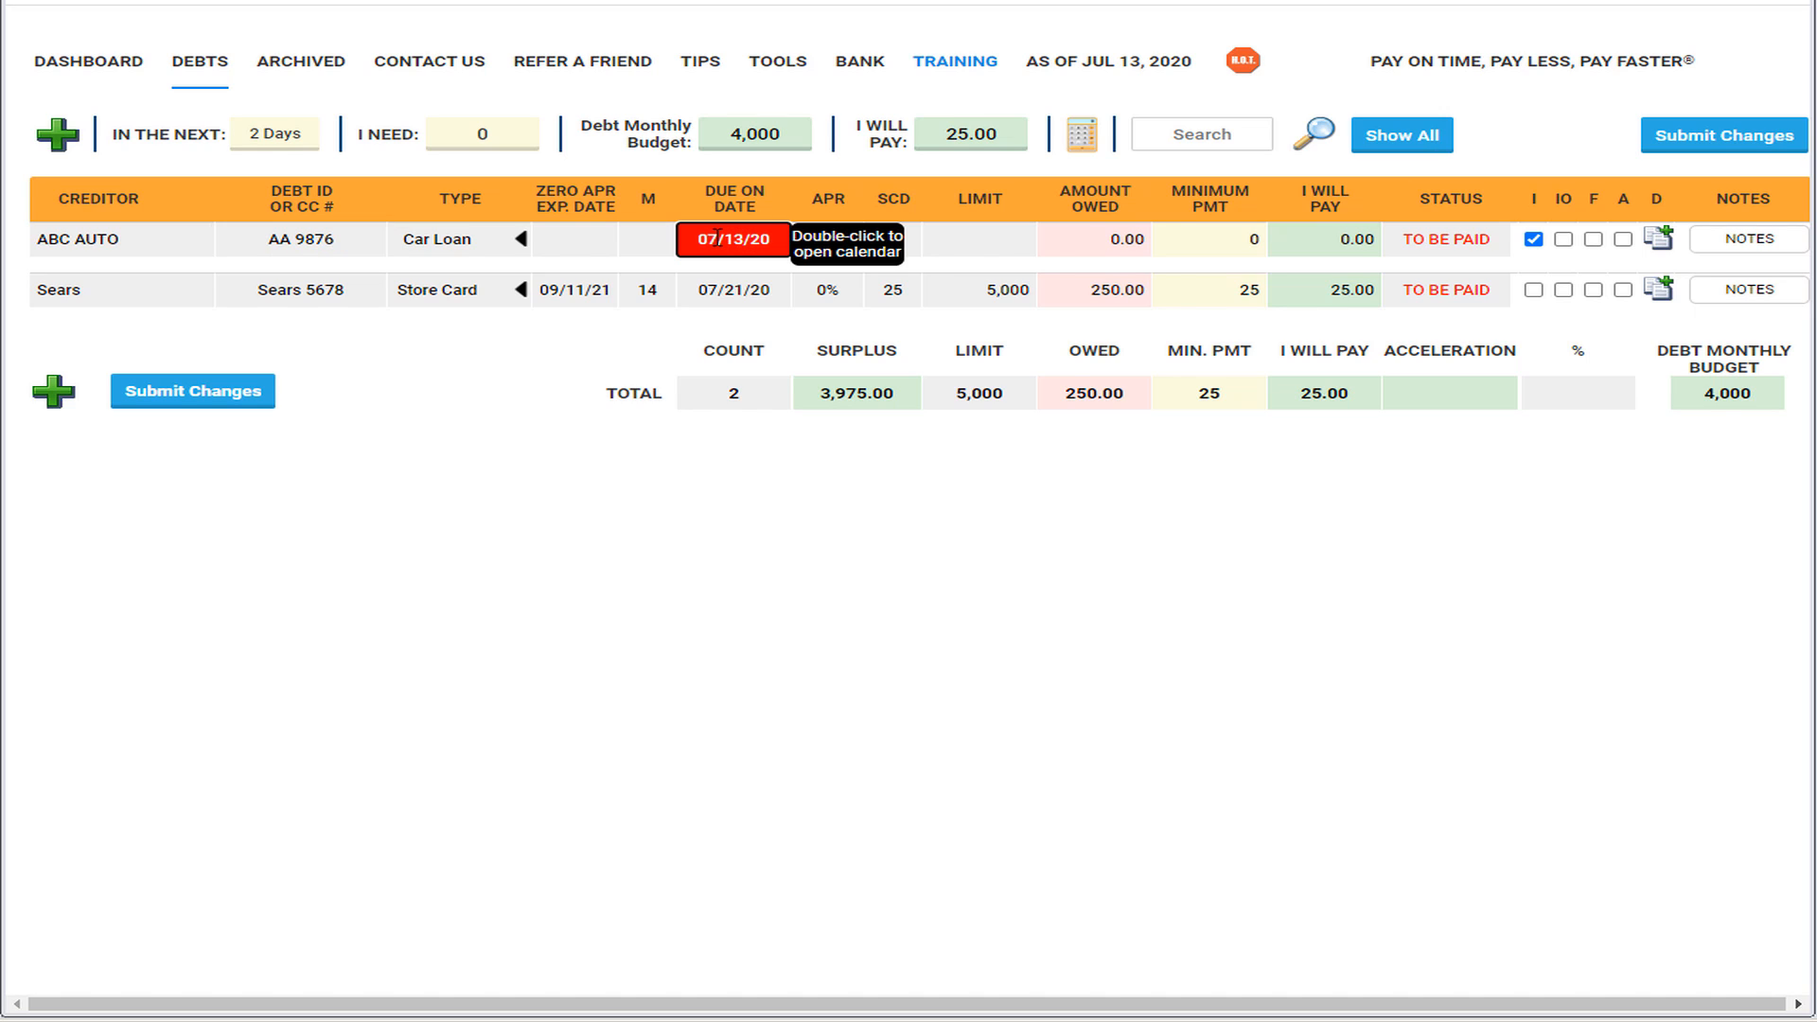
double_click(718, 238)
key("BackSpace")
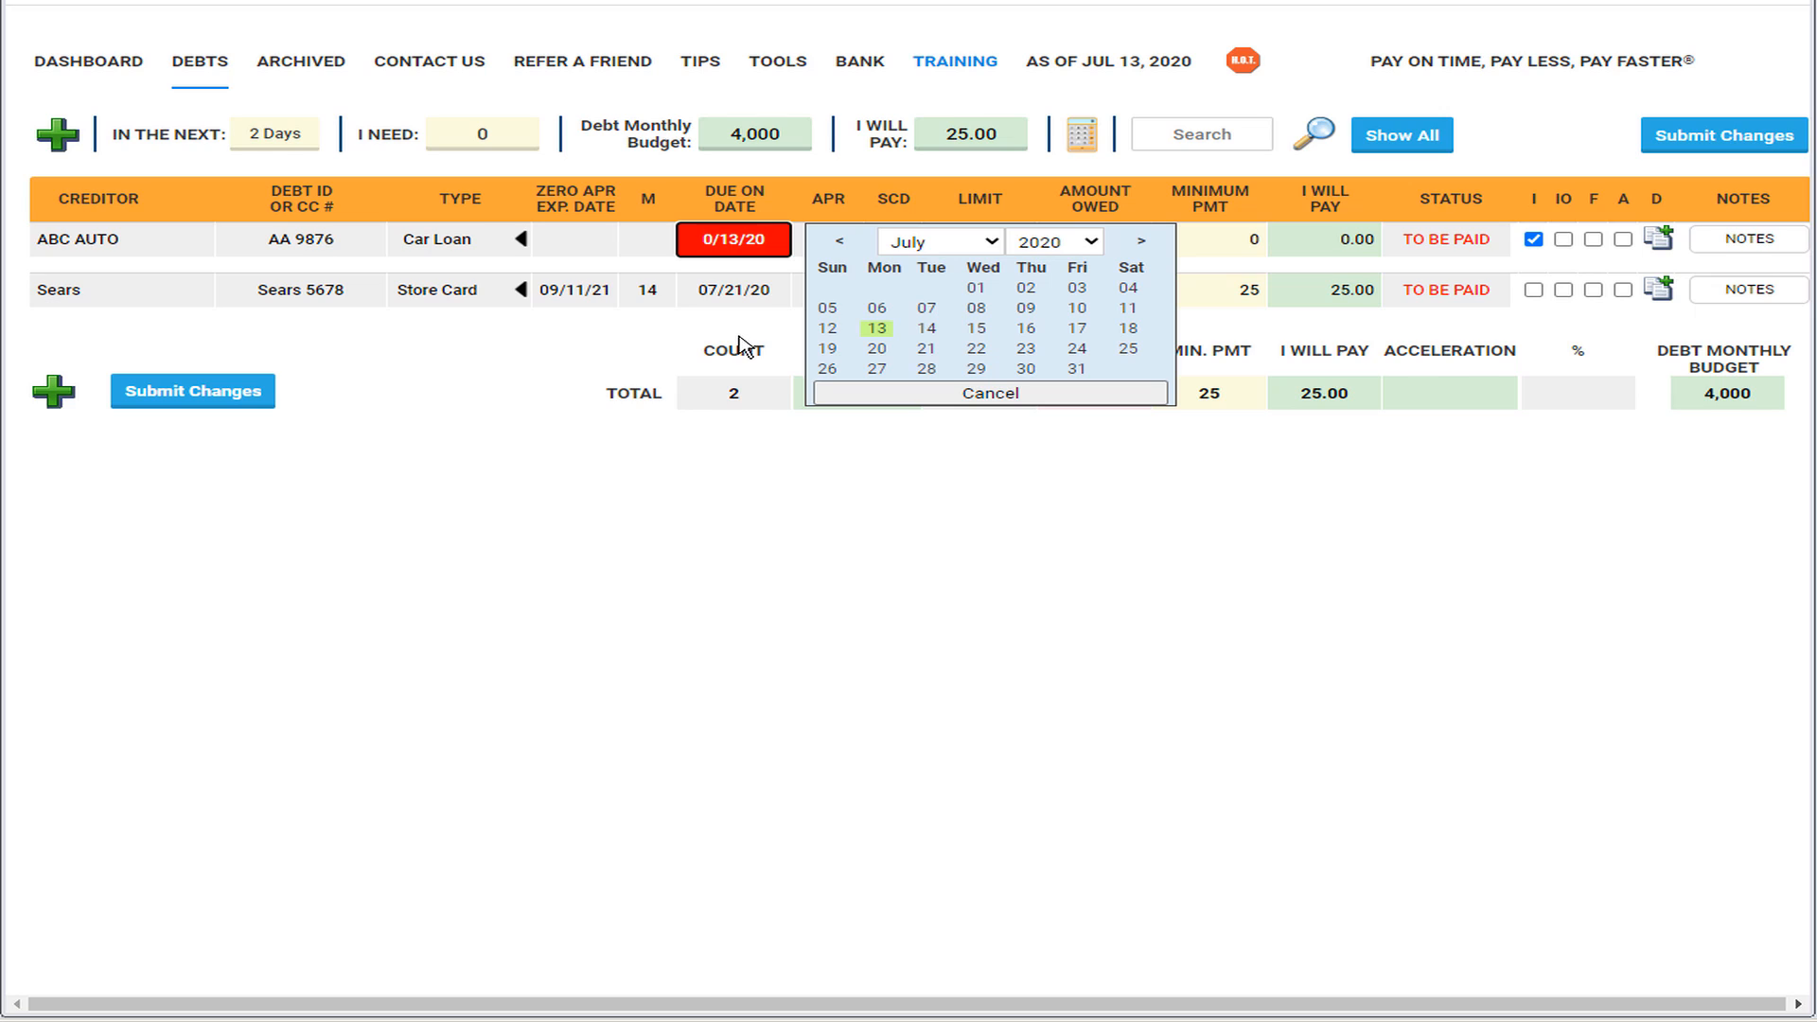
type("8")
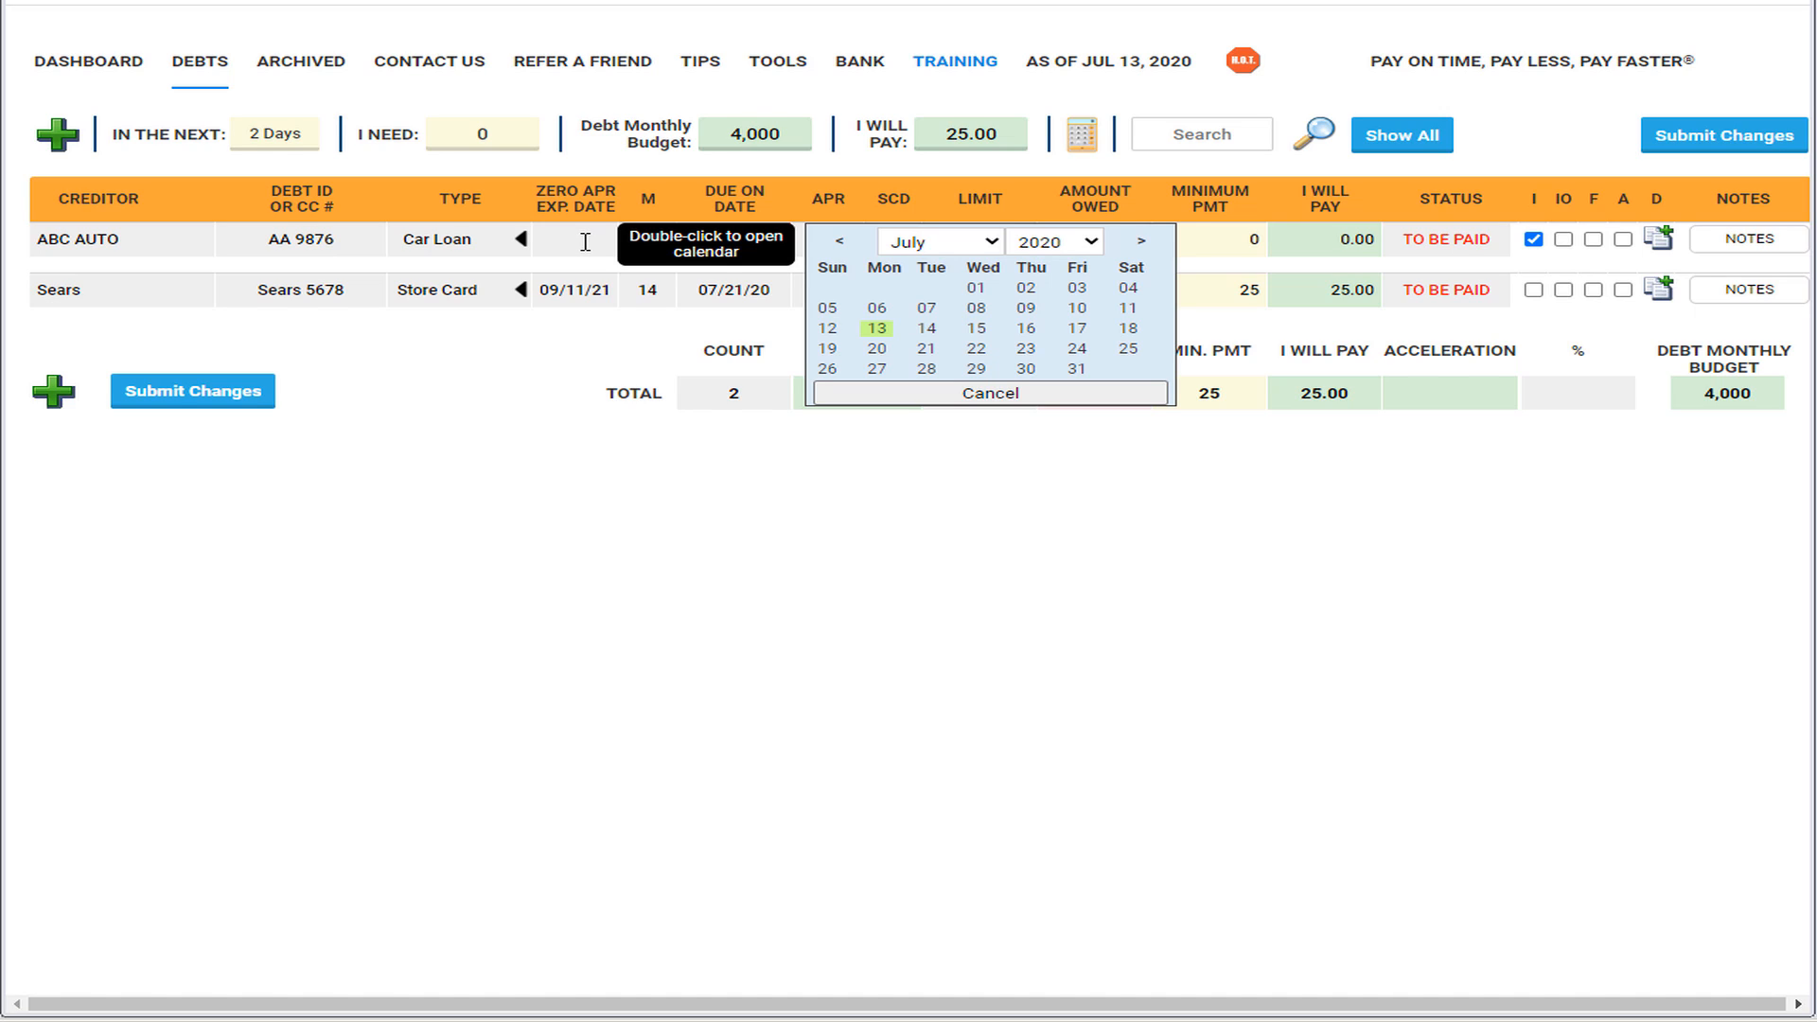
Enter 7/13/2025 as the zero-APR expiration date after the 8/13 entry triggers a warning
left_click(586, 243)
type("8/13")
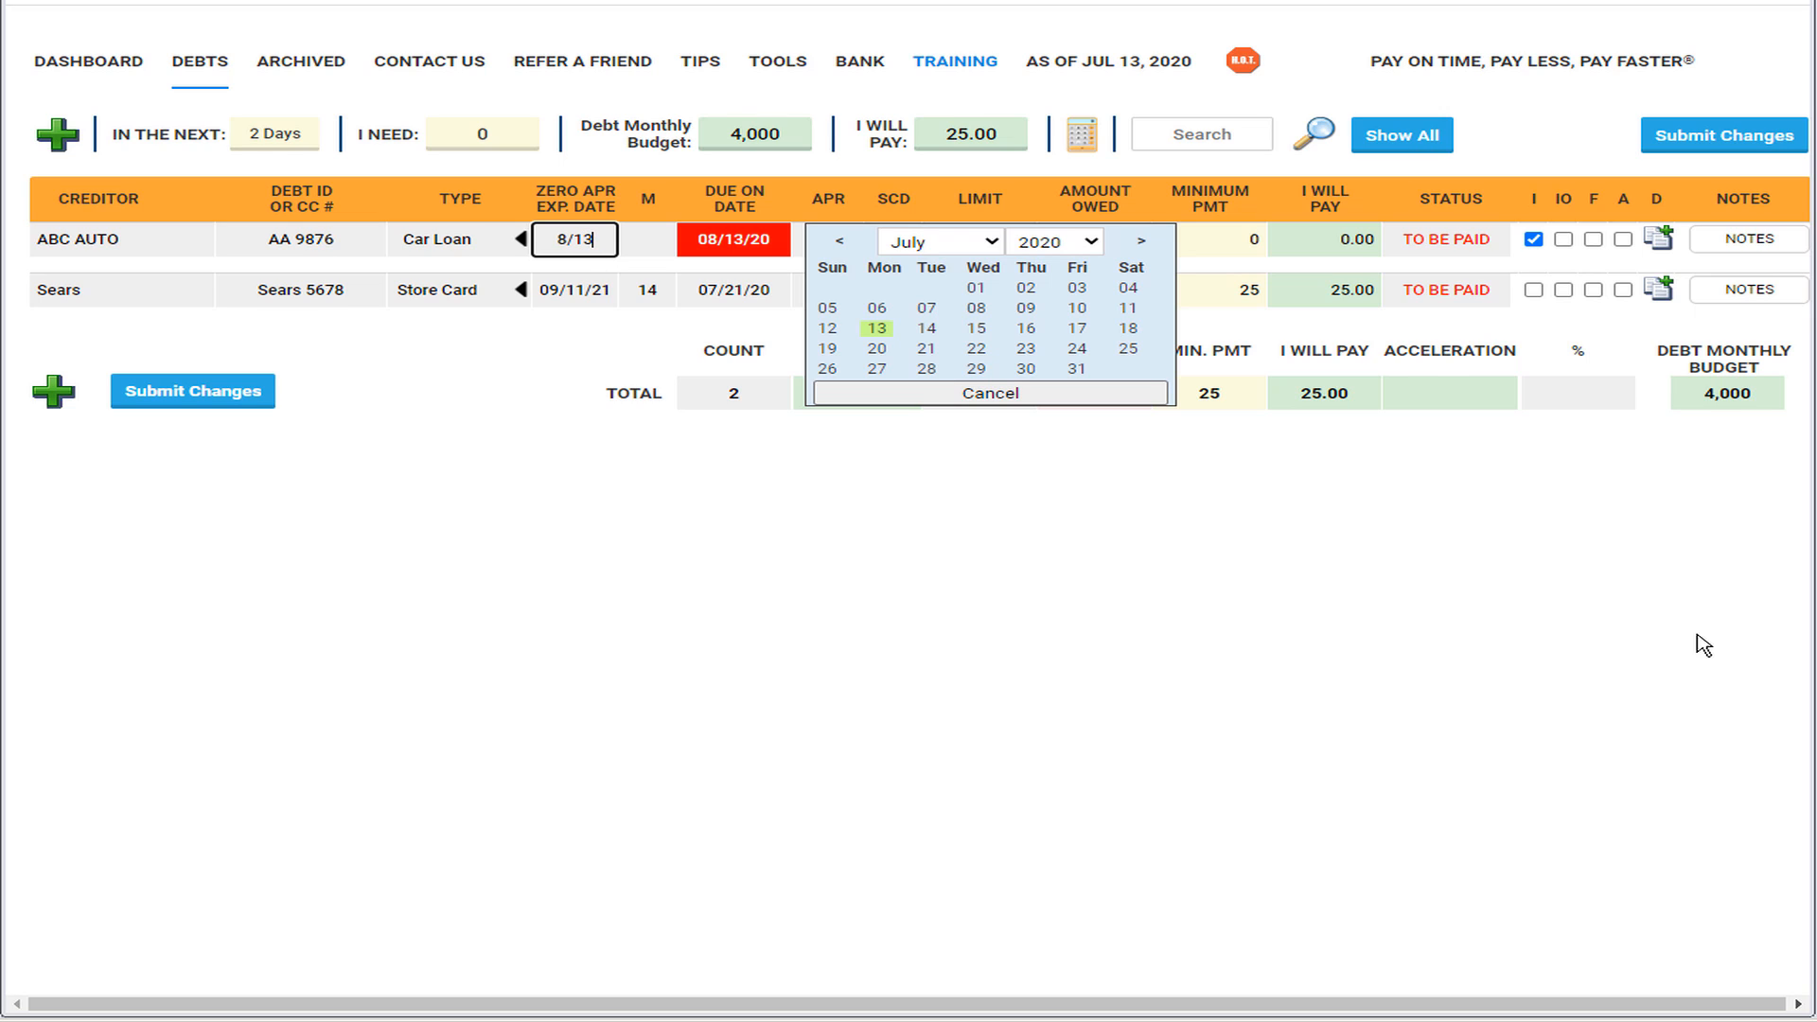
key("Tab")
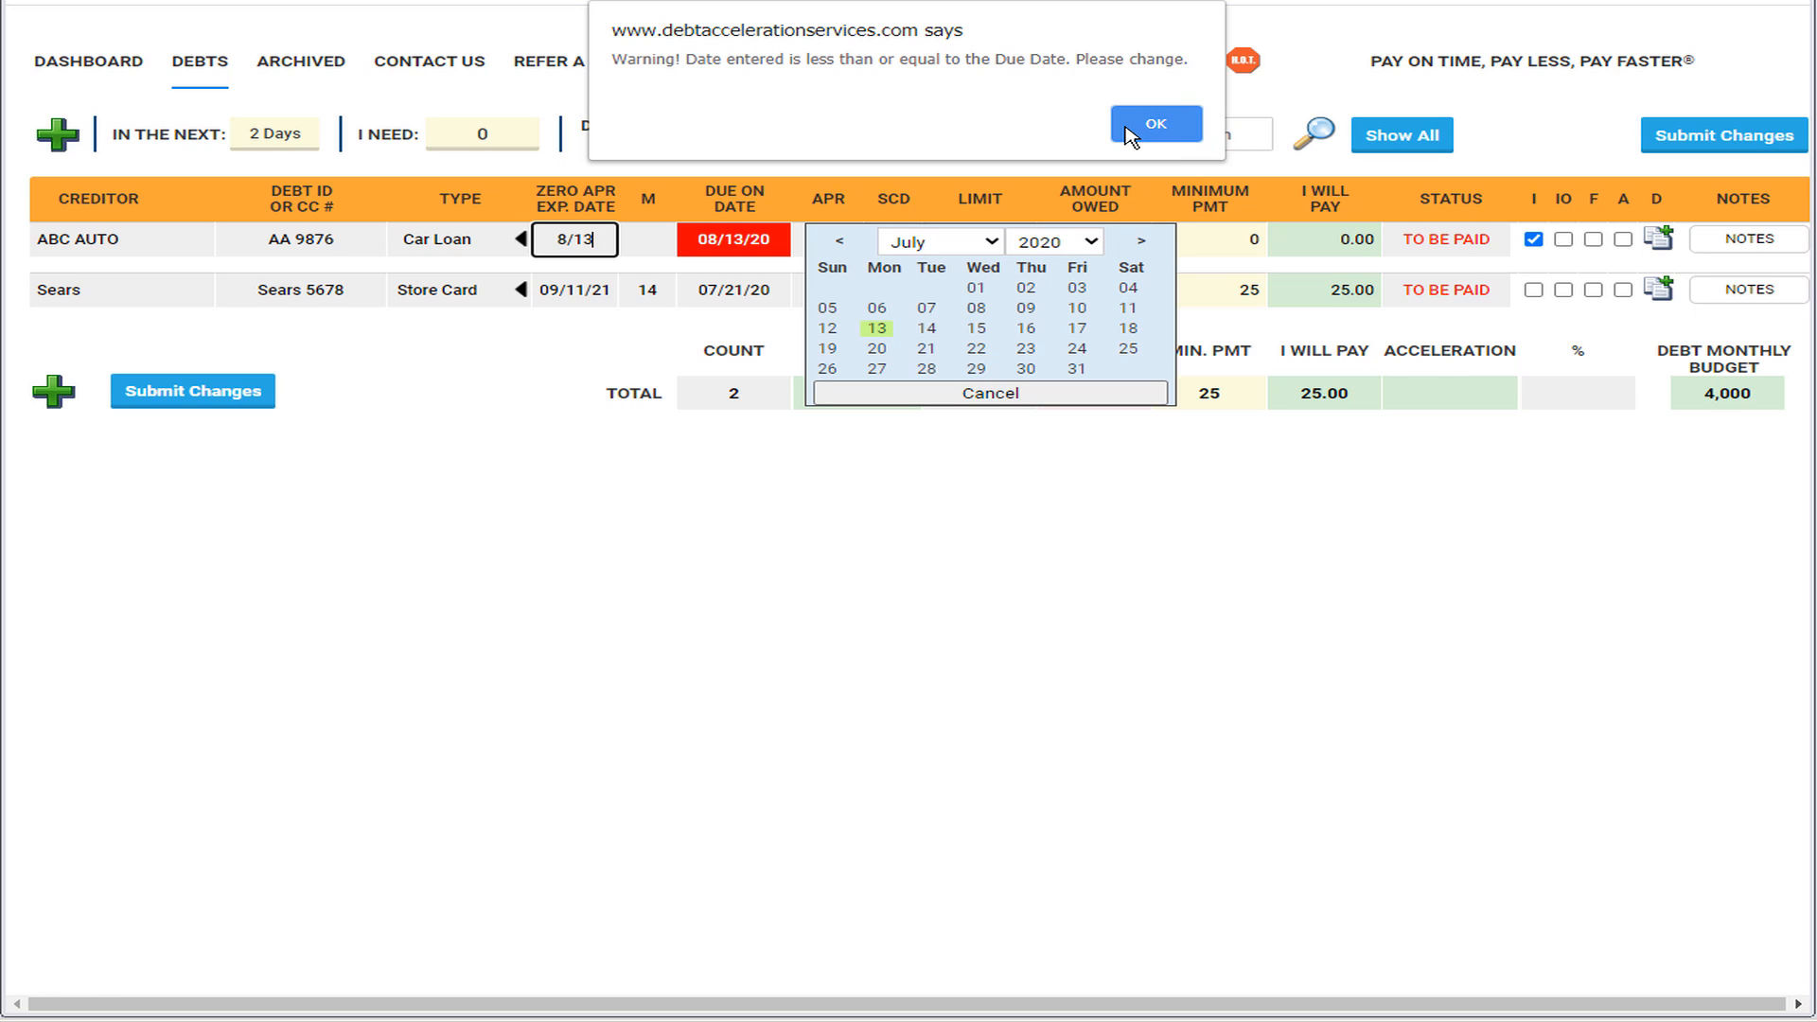
left_click(1156, 123)
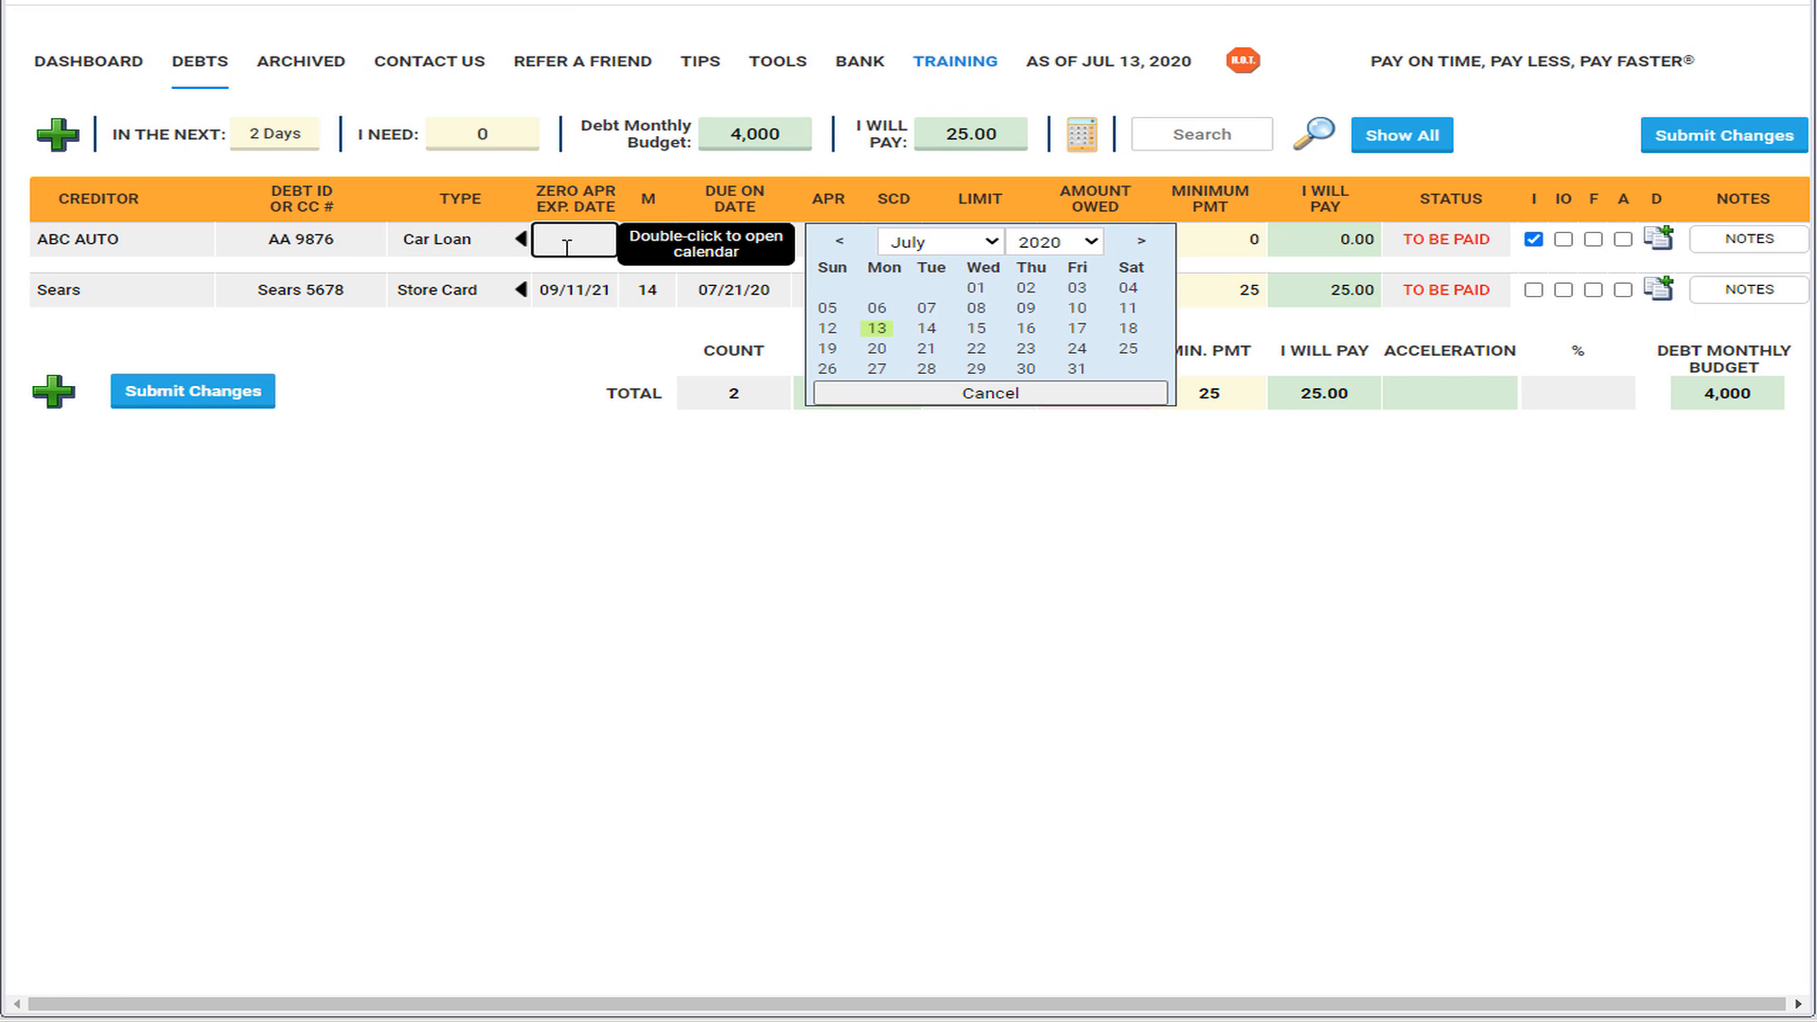
type("7/")
type("13/202")
type("5")
left_click(684, 523)
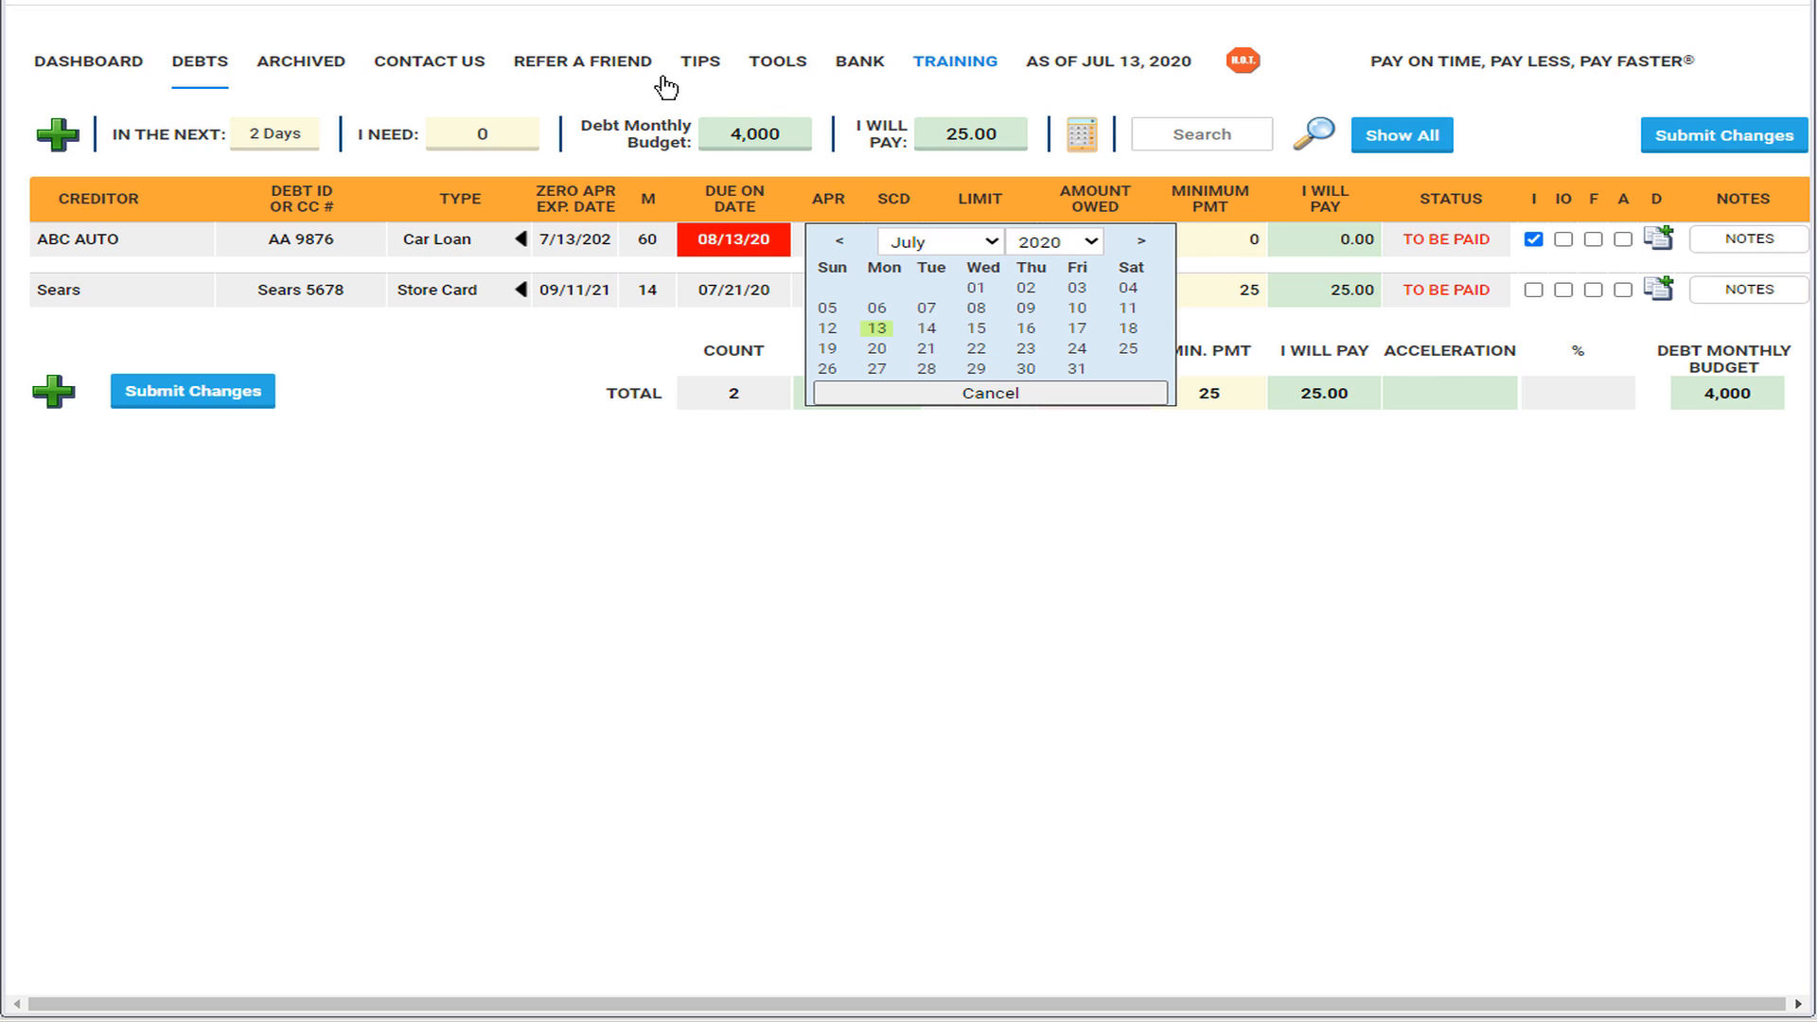
Dismiss the calendar and set the ABC AUTO loan's APR to 4
left_click(1009, 396)
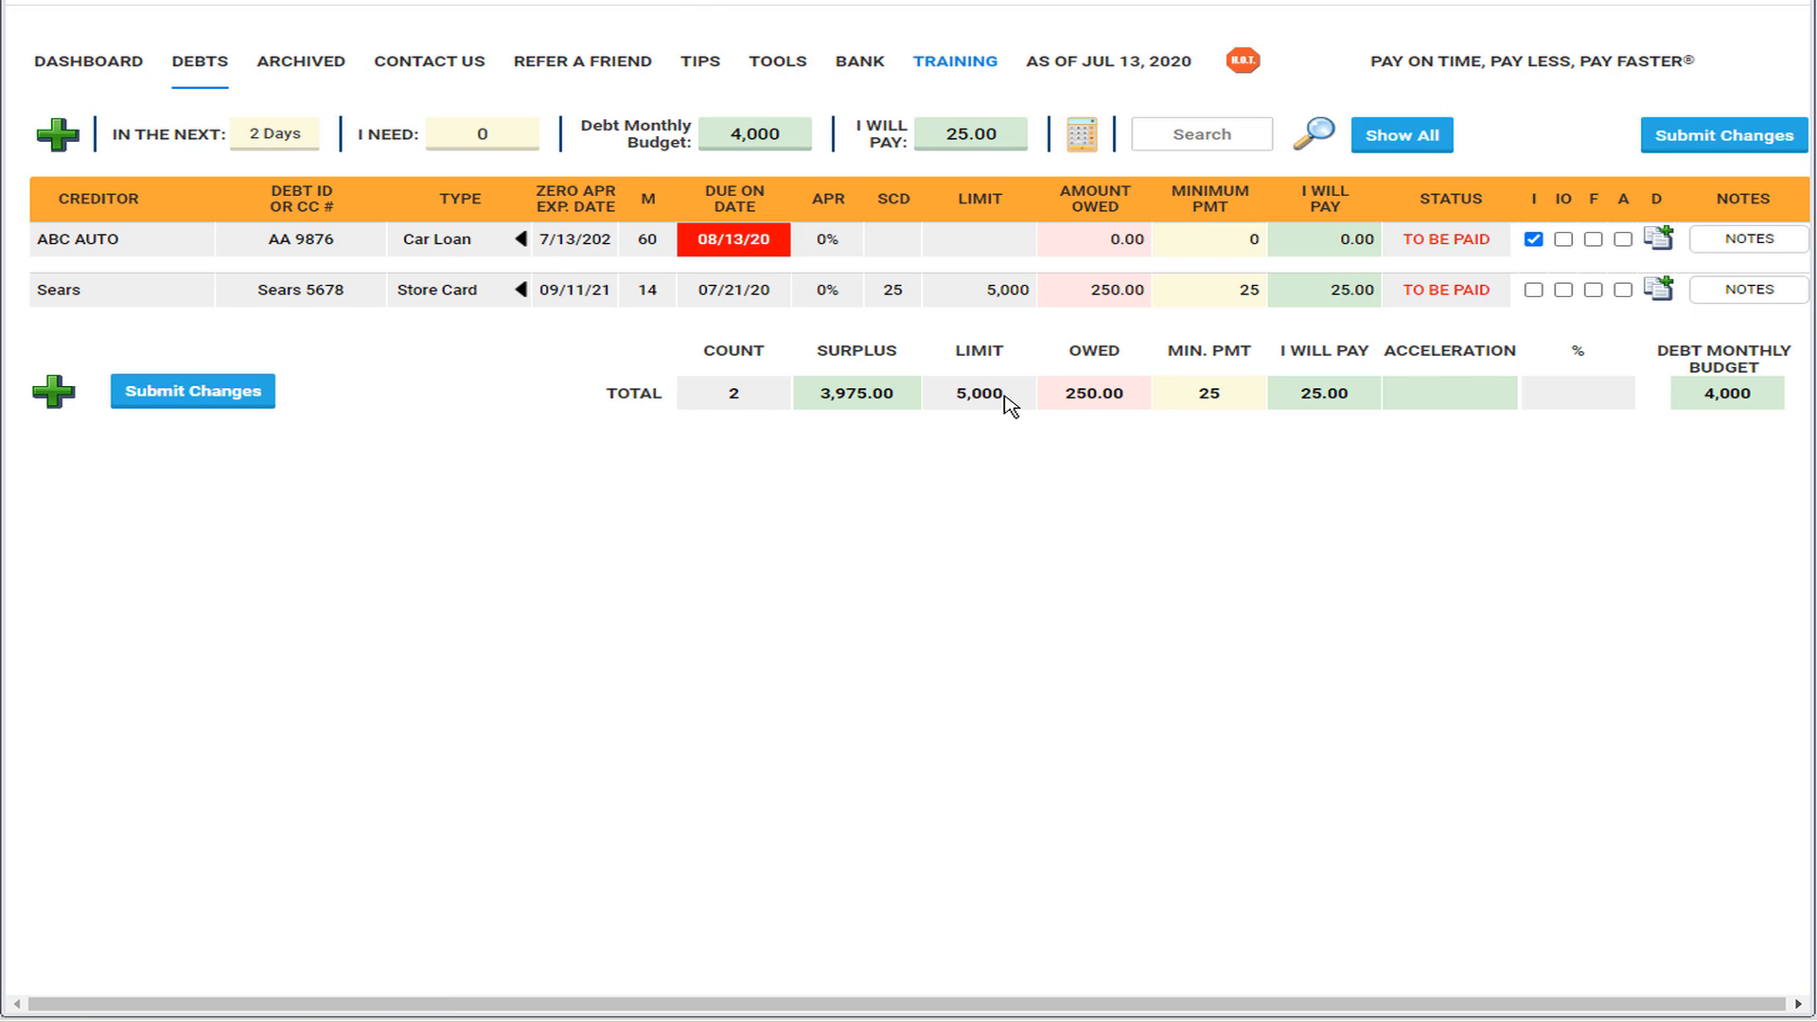
left_click(830, 239)
type("4")
left_click(1004, 495)
left_click(836, 244)
left_click(880, 594)
Enter the ABC AUTO limit as 30000, then correct it to 33149.68
left_click(955, 248)
type("30000")
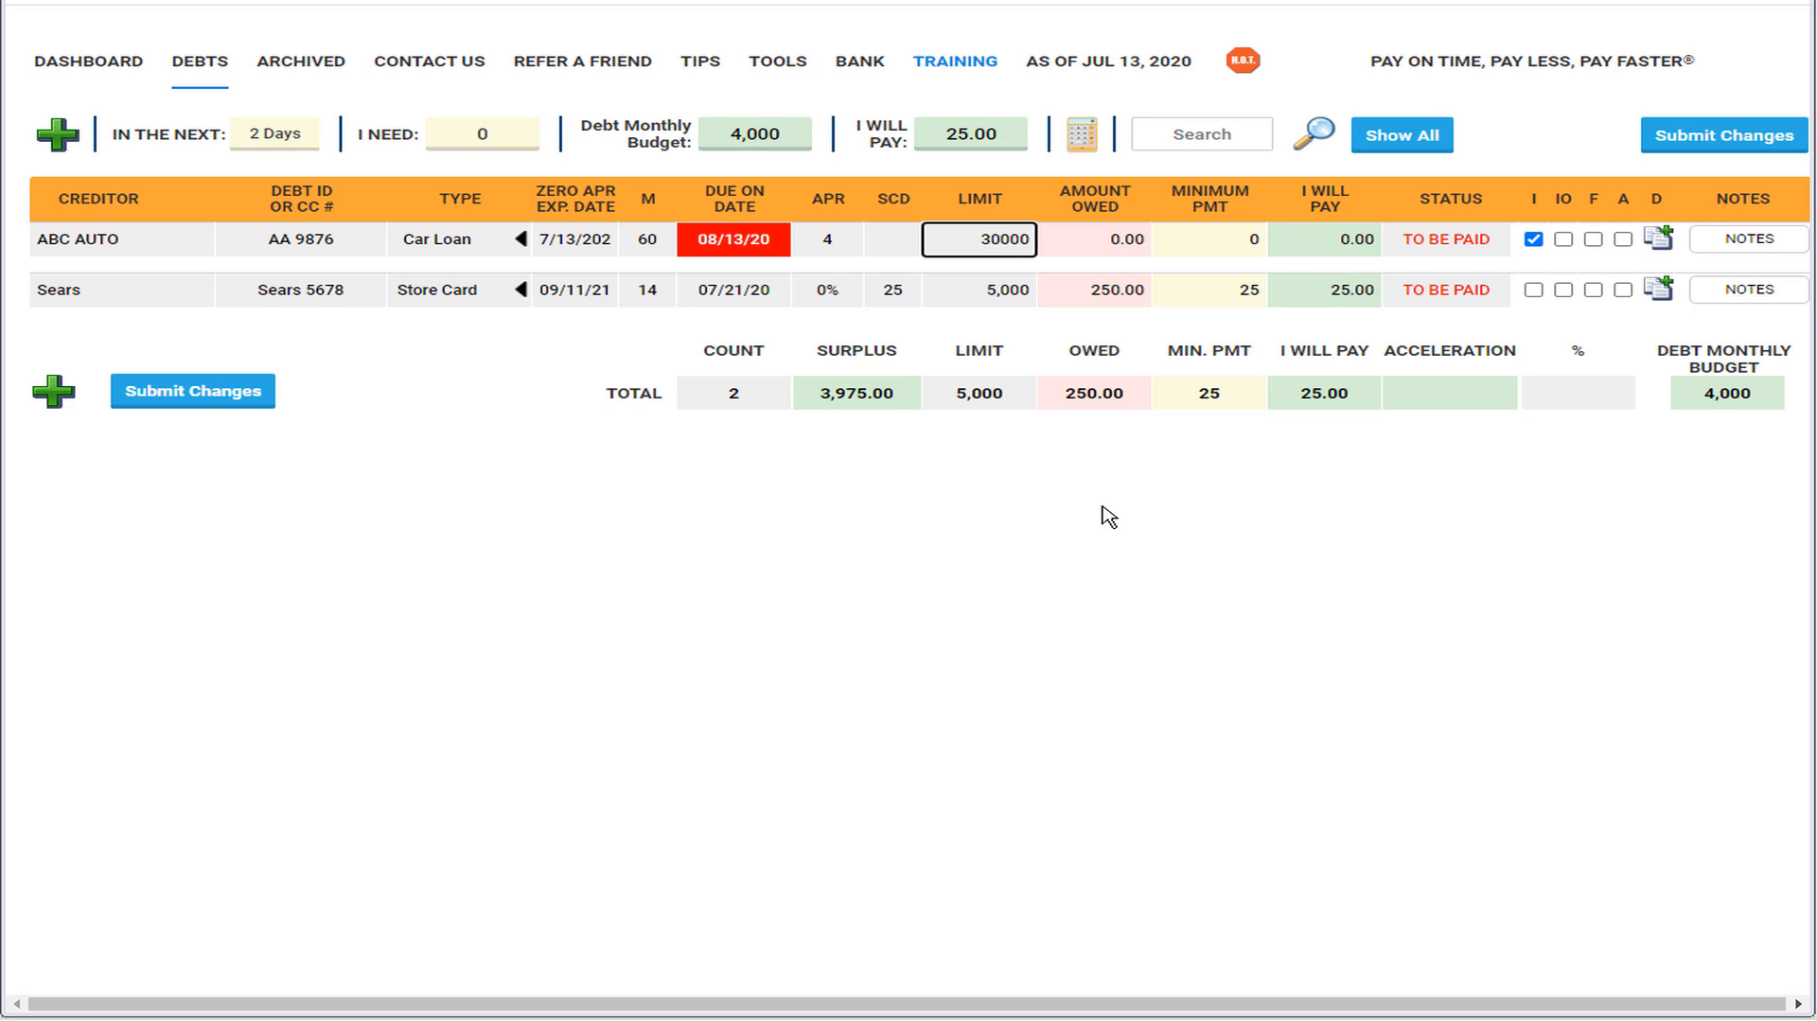
left_click(1101, 588)
left_click(1005, 237)
key("BackSpace")
type("3149/68")
key("shift+End")
key("Delete")
Replace ABC AUTO's amount owed with 33149.68, giving the reason 'Car Price with Interest'
left_click(1142, 558)
left_click(987, 244)
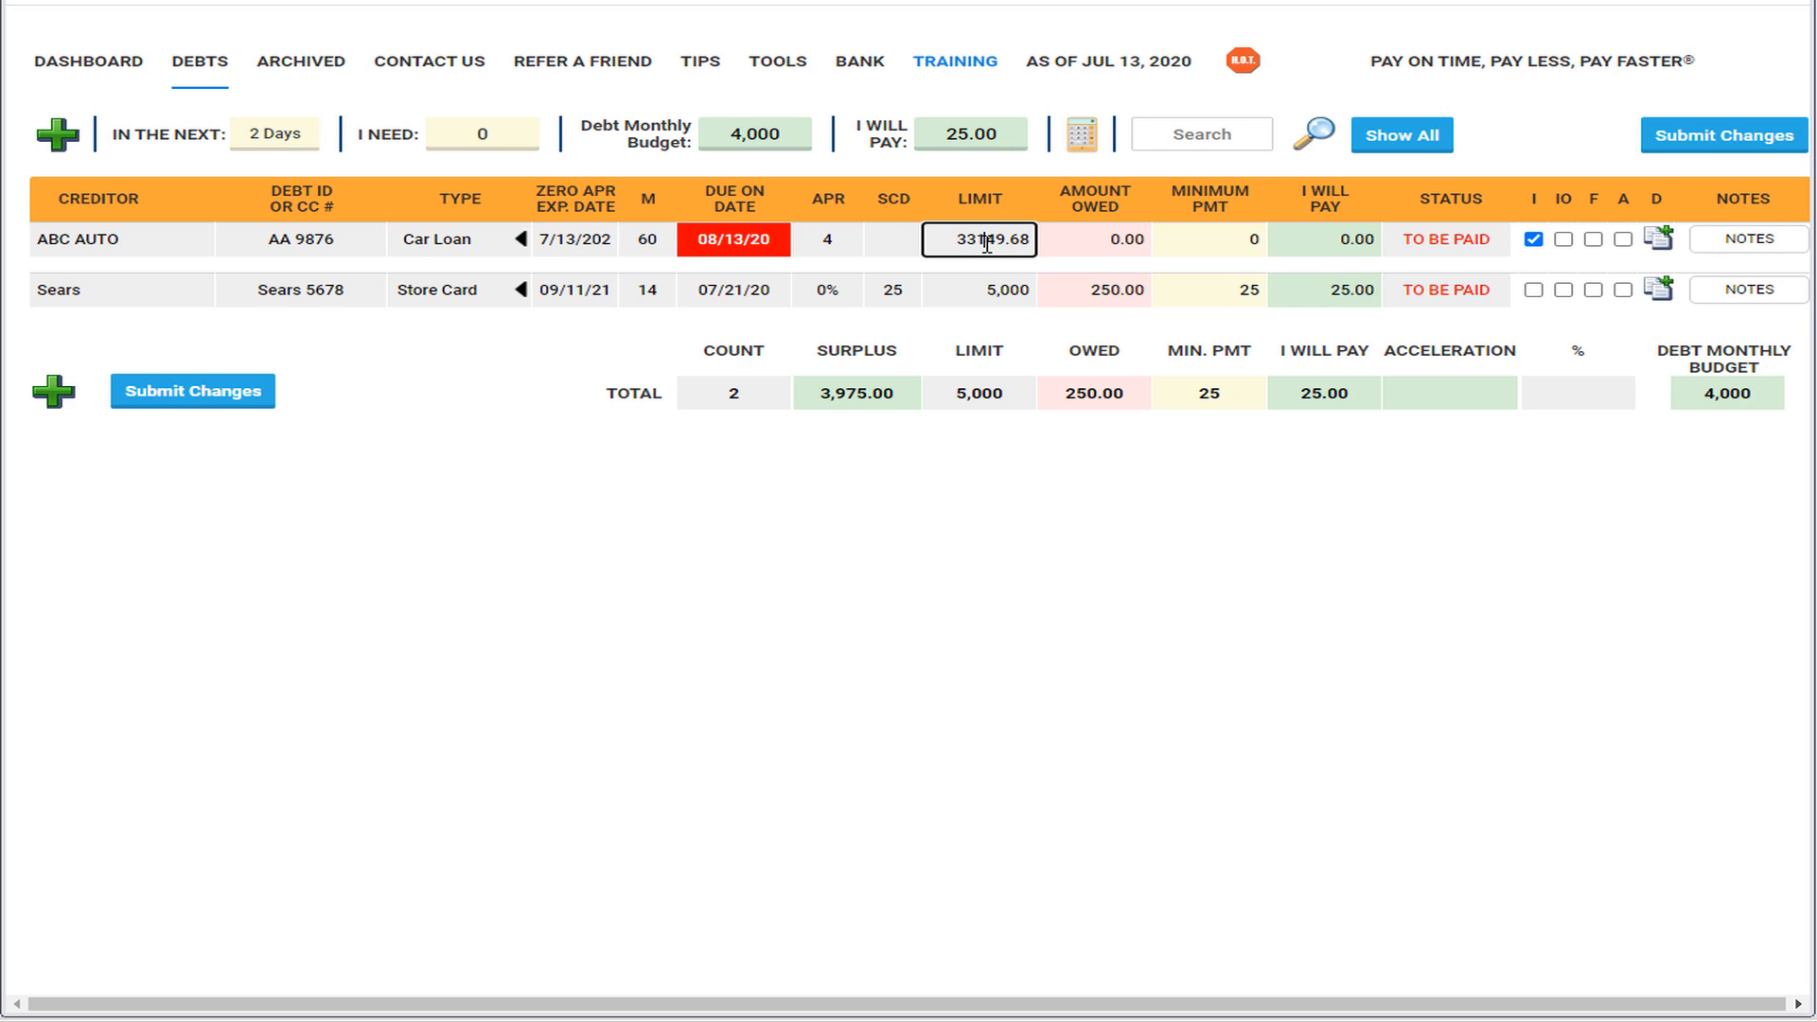
left_click(1085, 240)
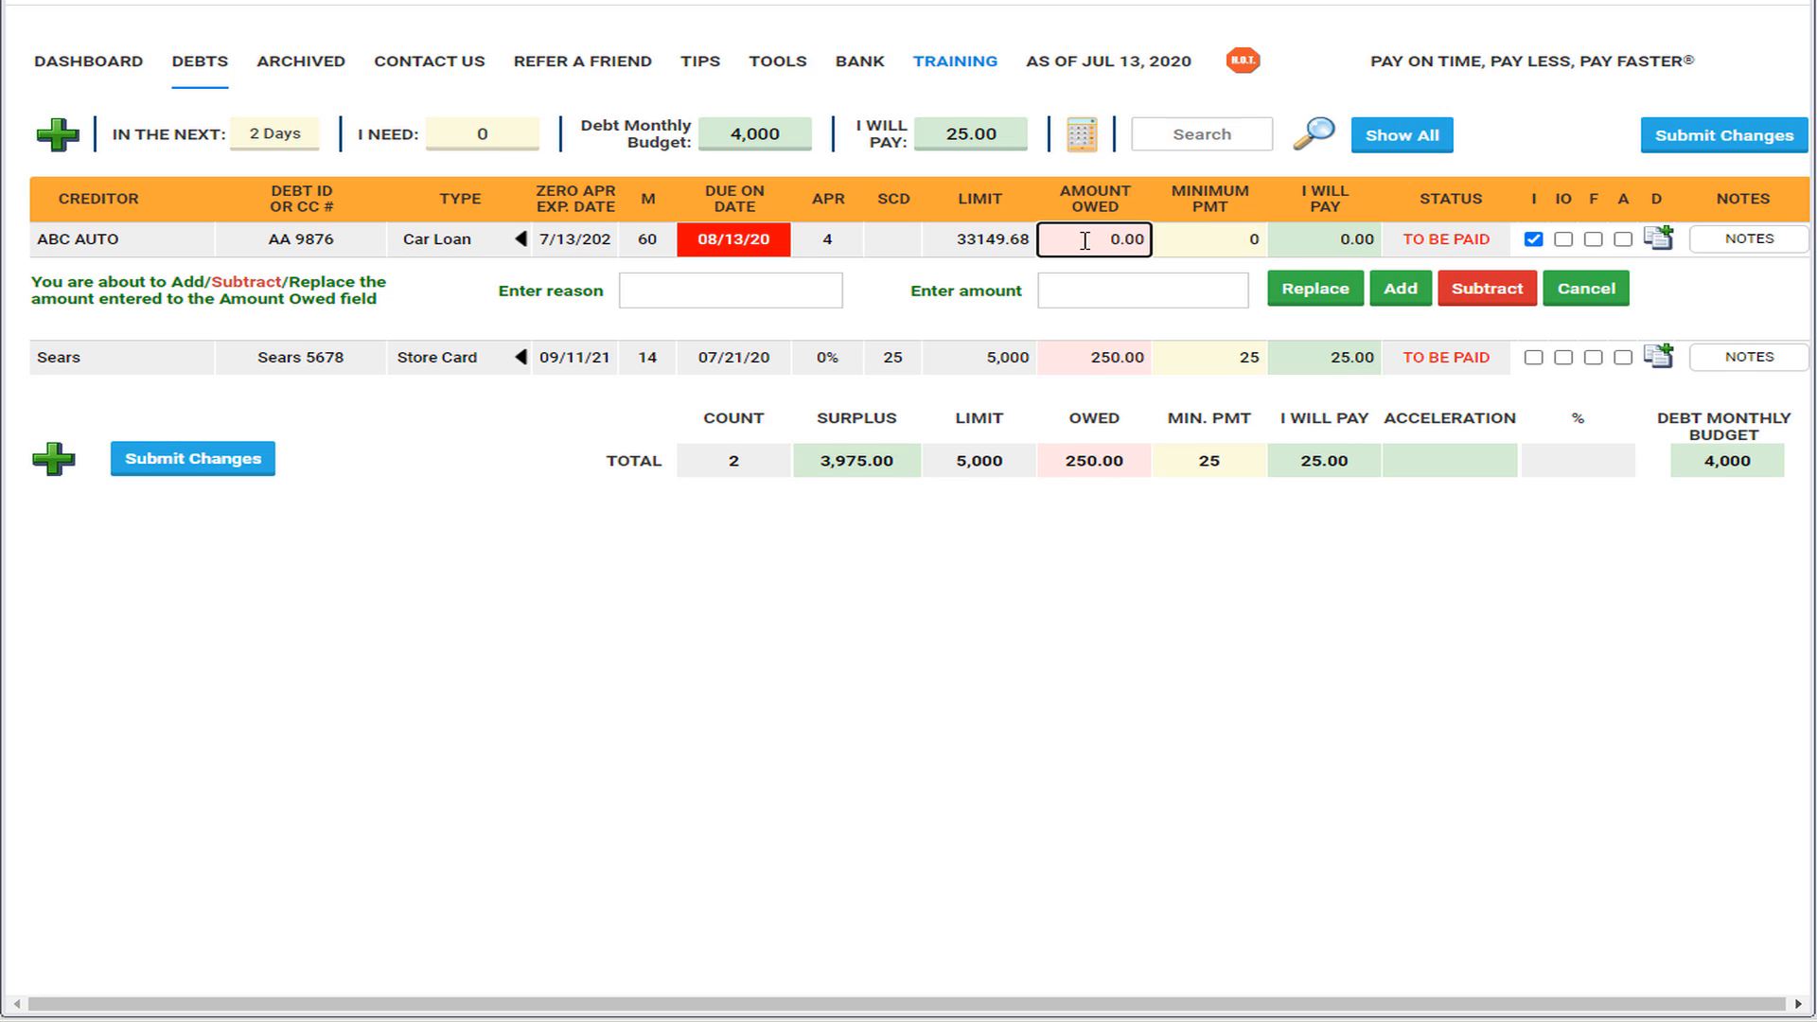
left_click(670, 292)
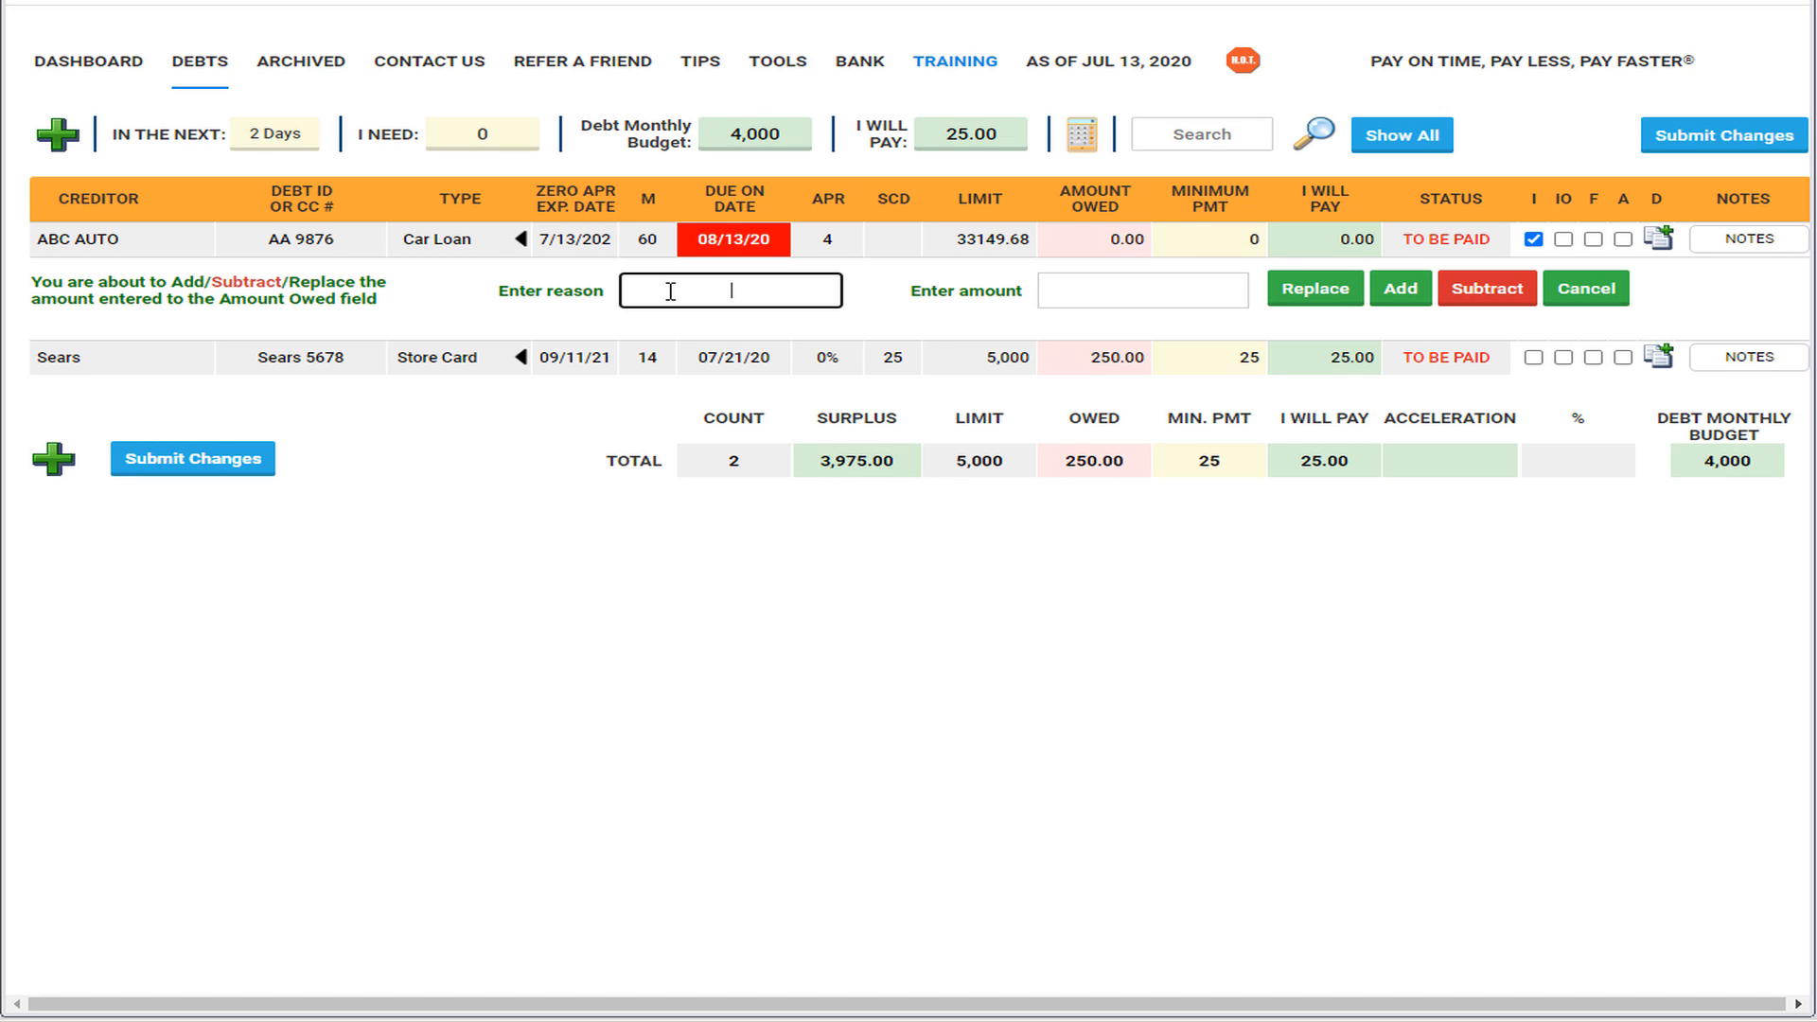
type("Car Price with Interest")
left_click(1174, 286)
type("33149.68")
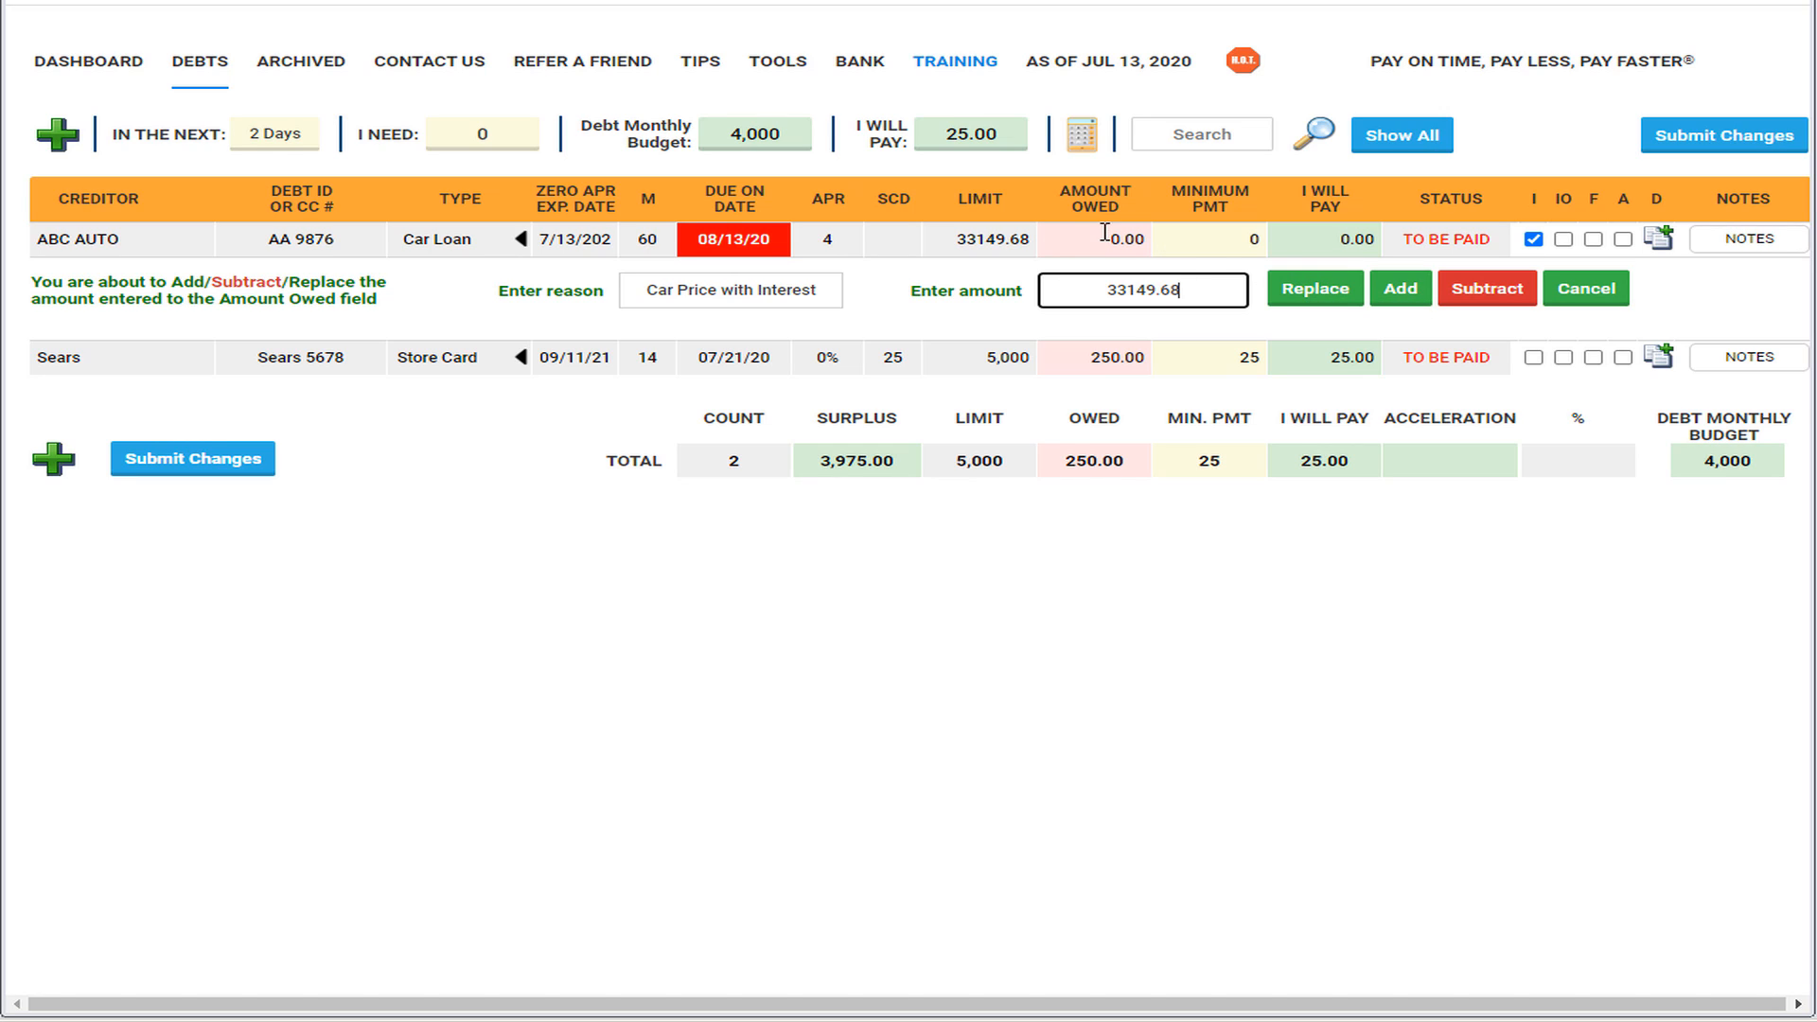
left_click(1315, 290)
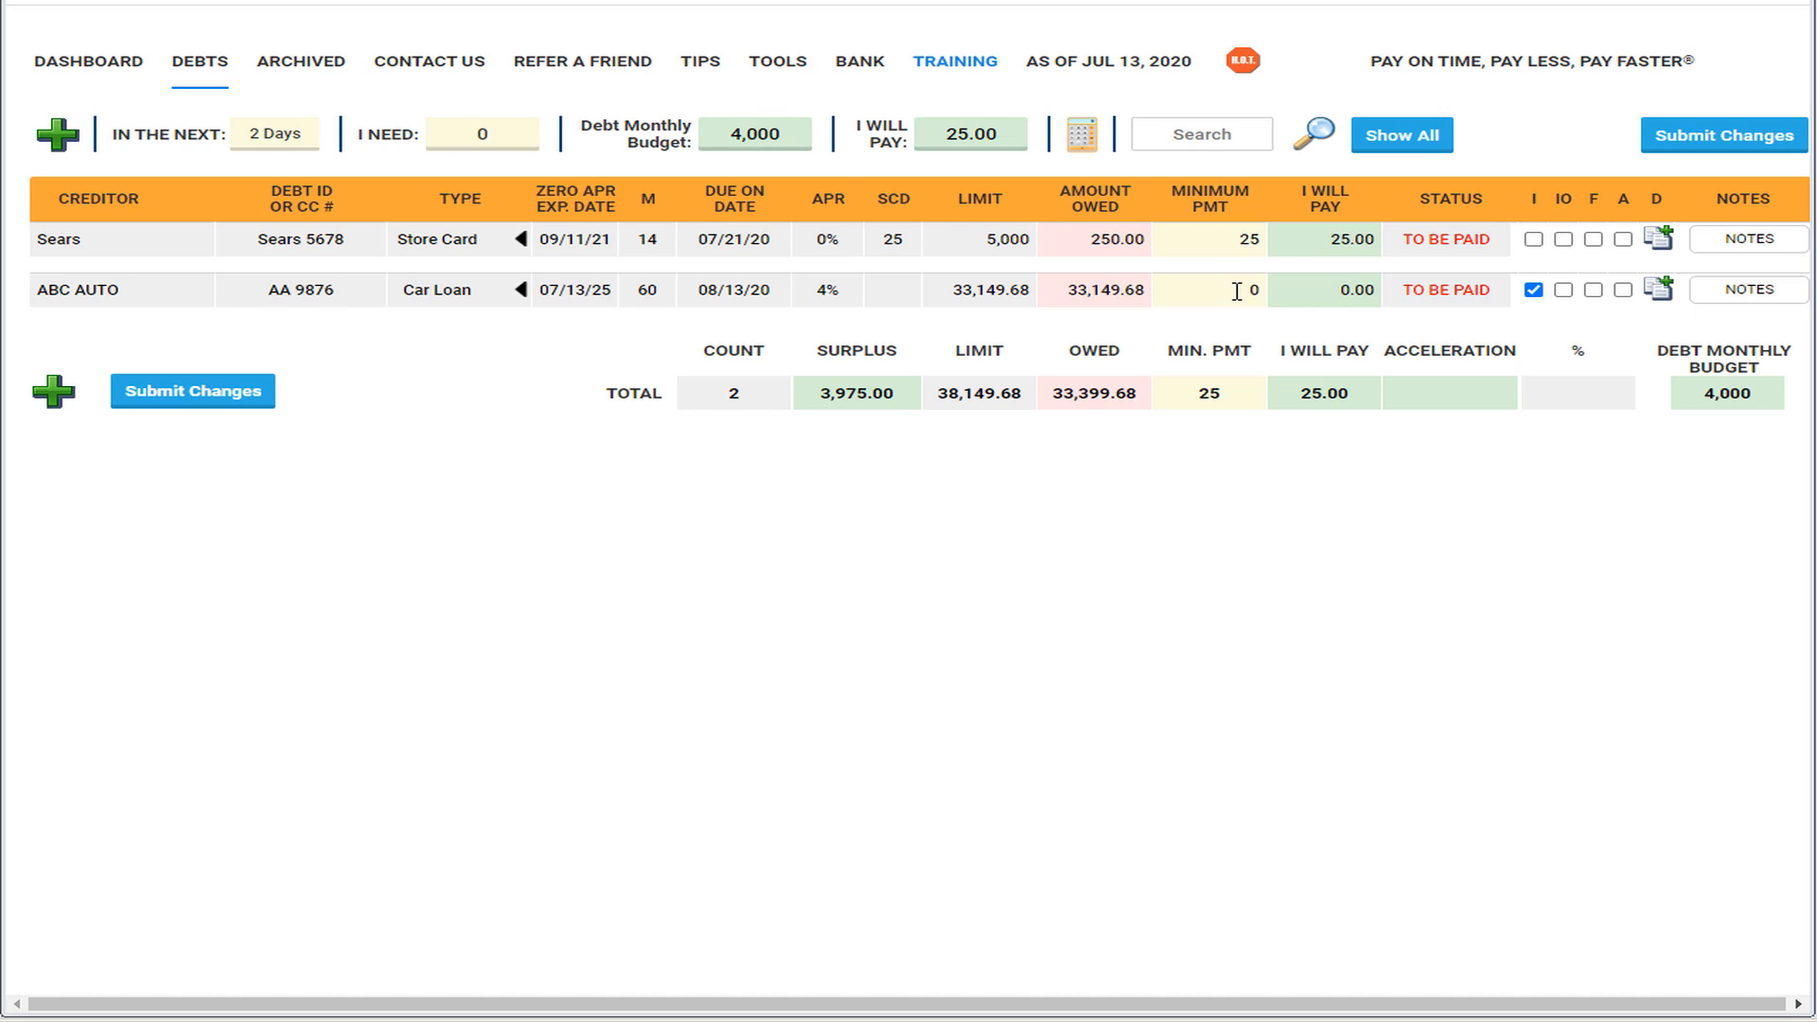
Enter a 552.50 minimum payment for ABC AUTO and uncheck its Ignore box
left_click(1237, 292)
type("5521")
type("50")
left_click(1237, 332)
left_click(1534, 291)
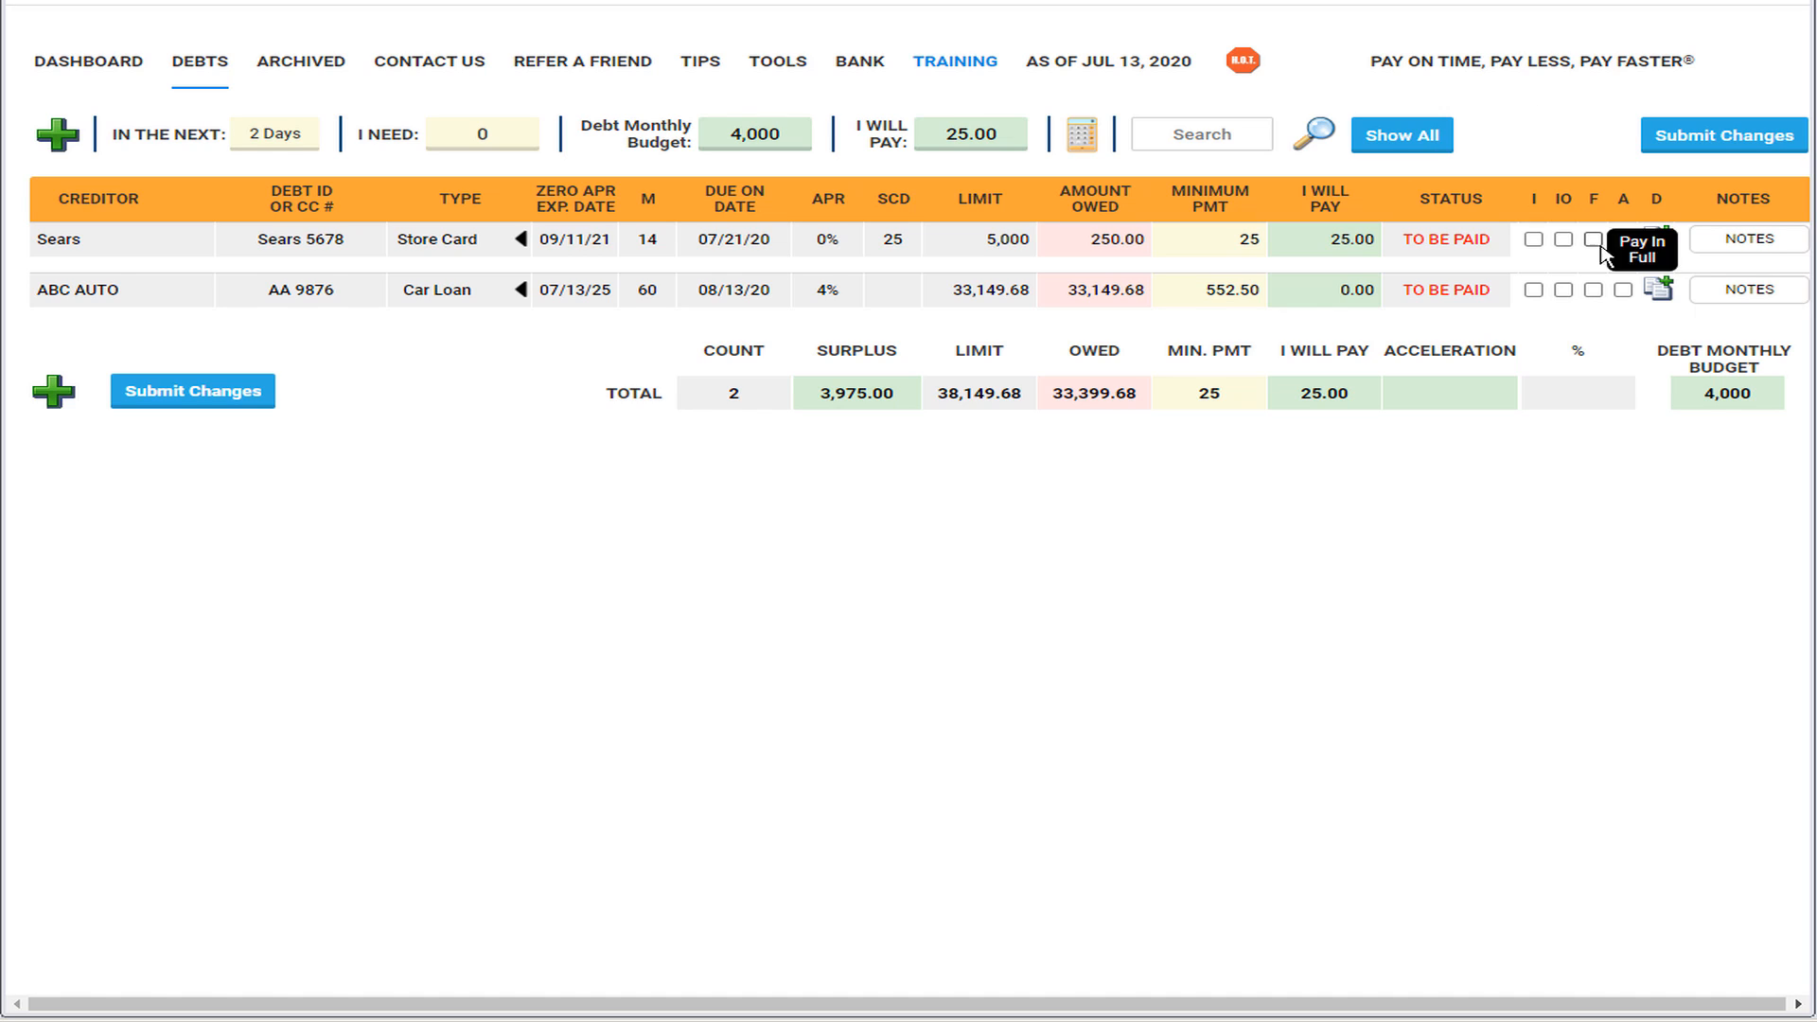
Submit all the debt changes
left_click(1701, 144)
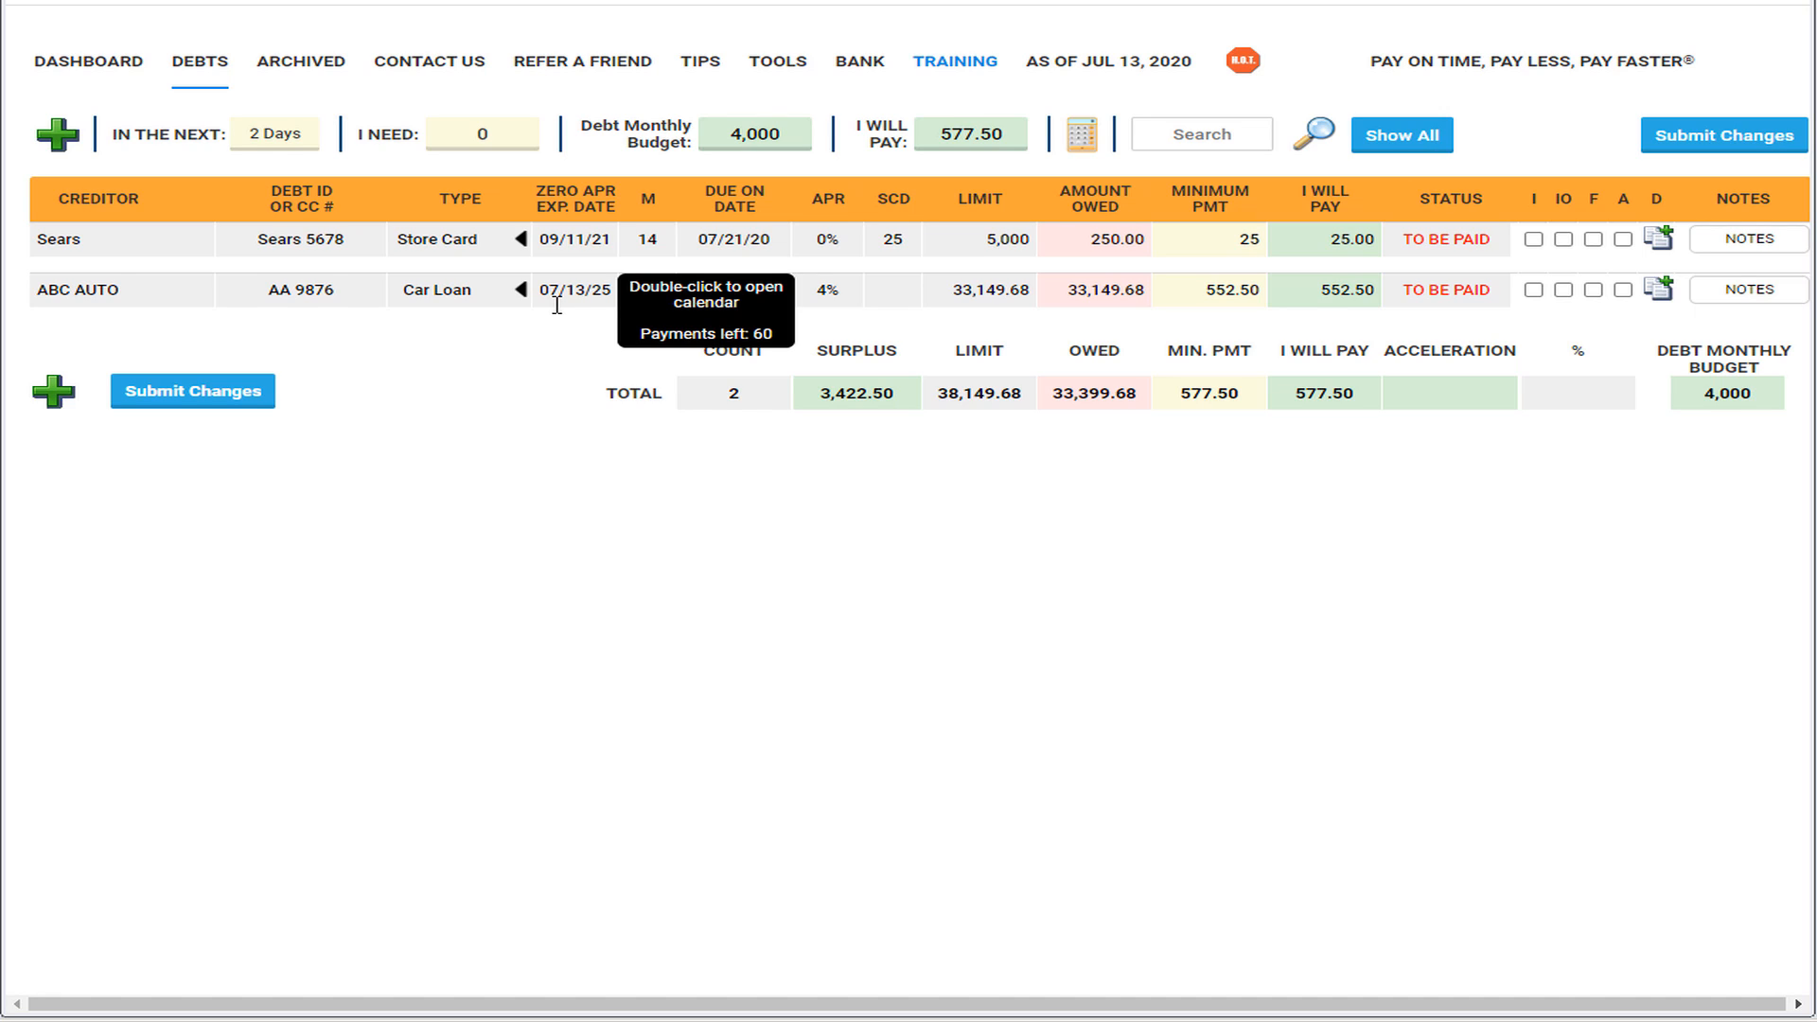
Duplicate the ABC AUTO car loan row and confirm
mouse_move(1695, 294)
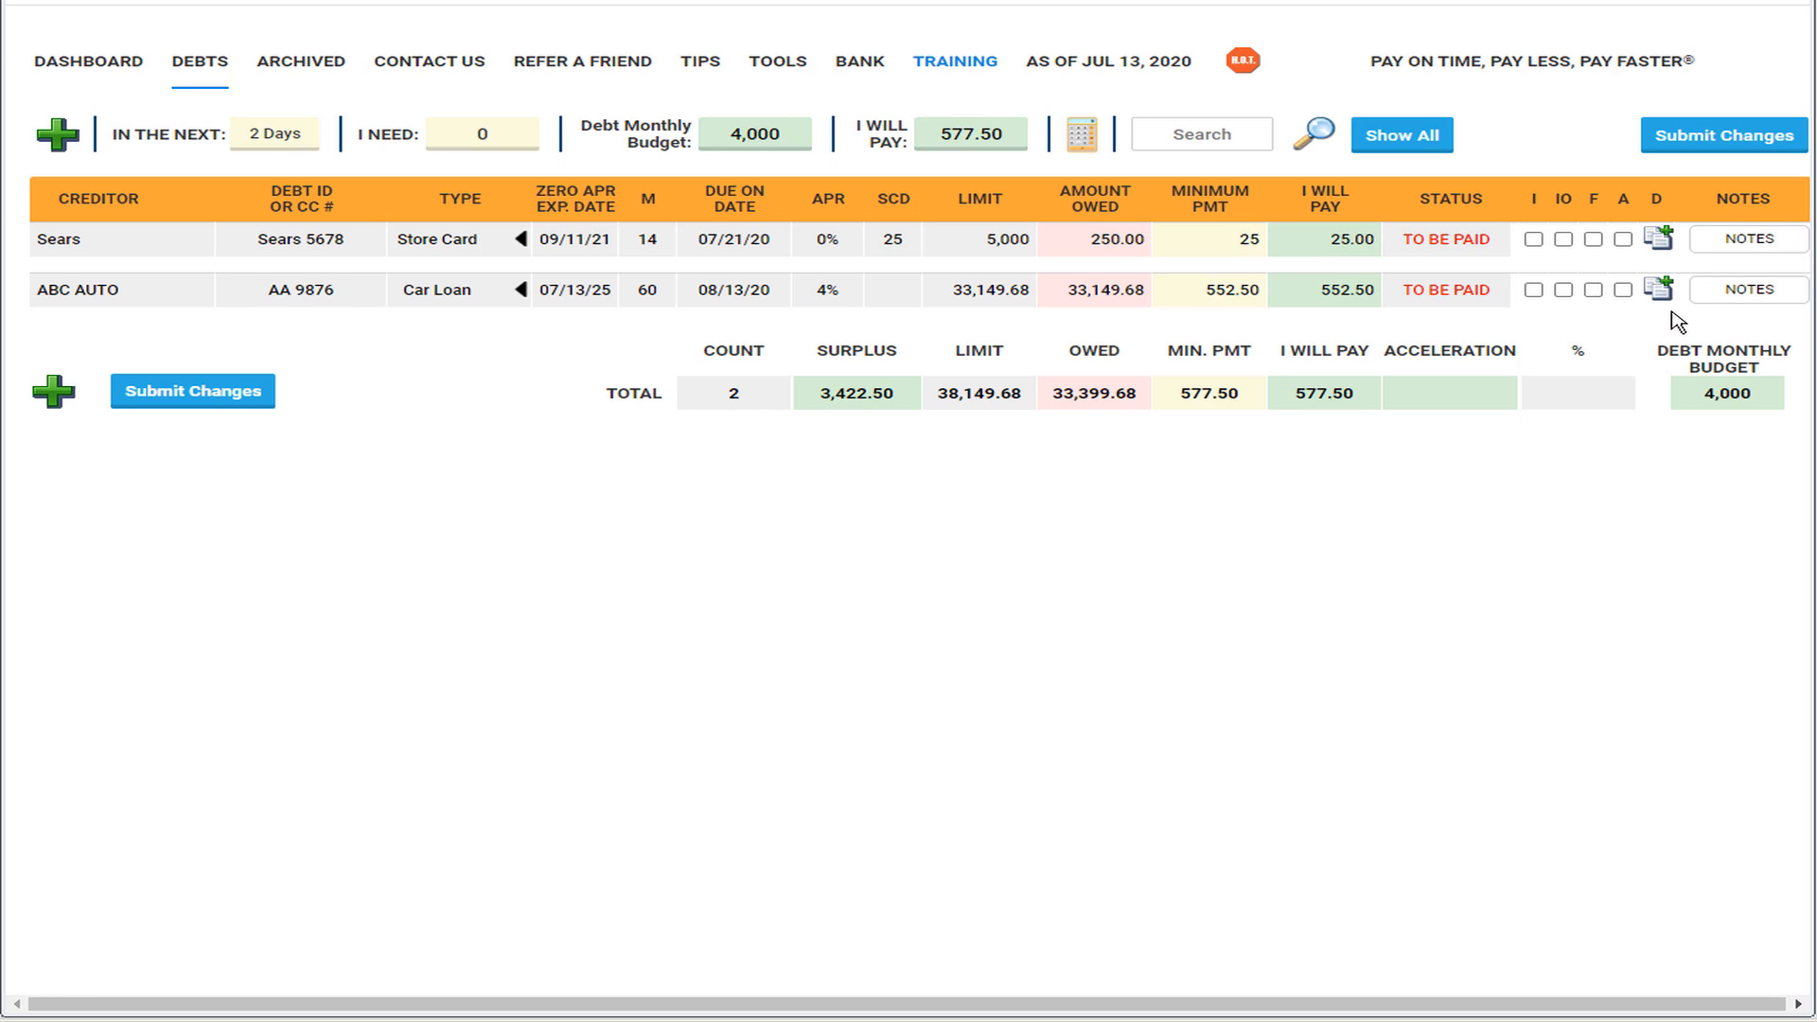
left_click(1661, 299)
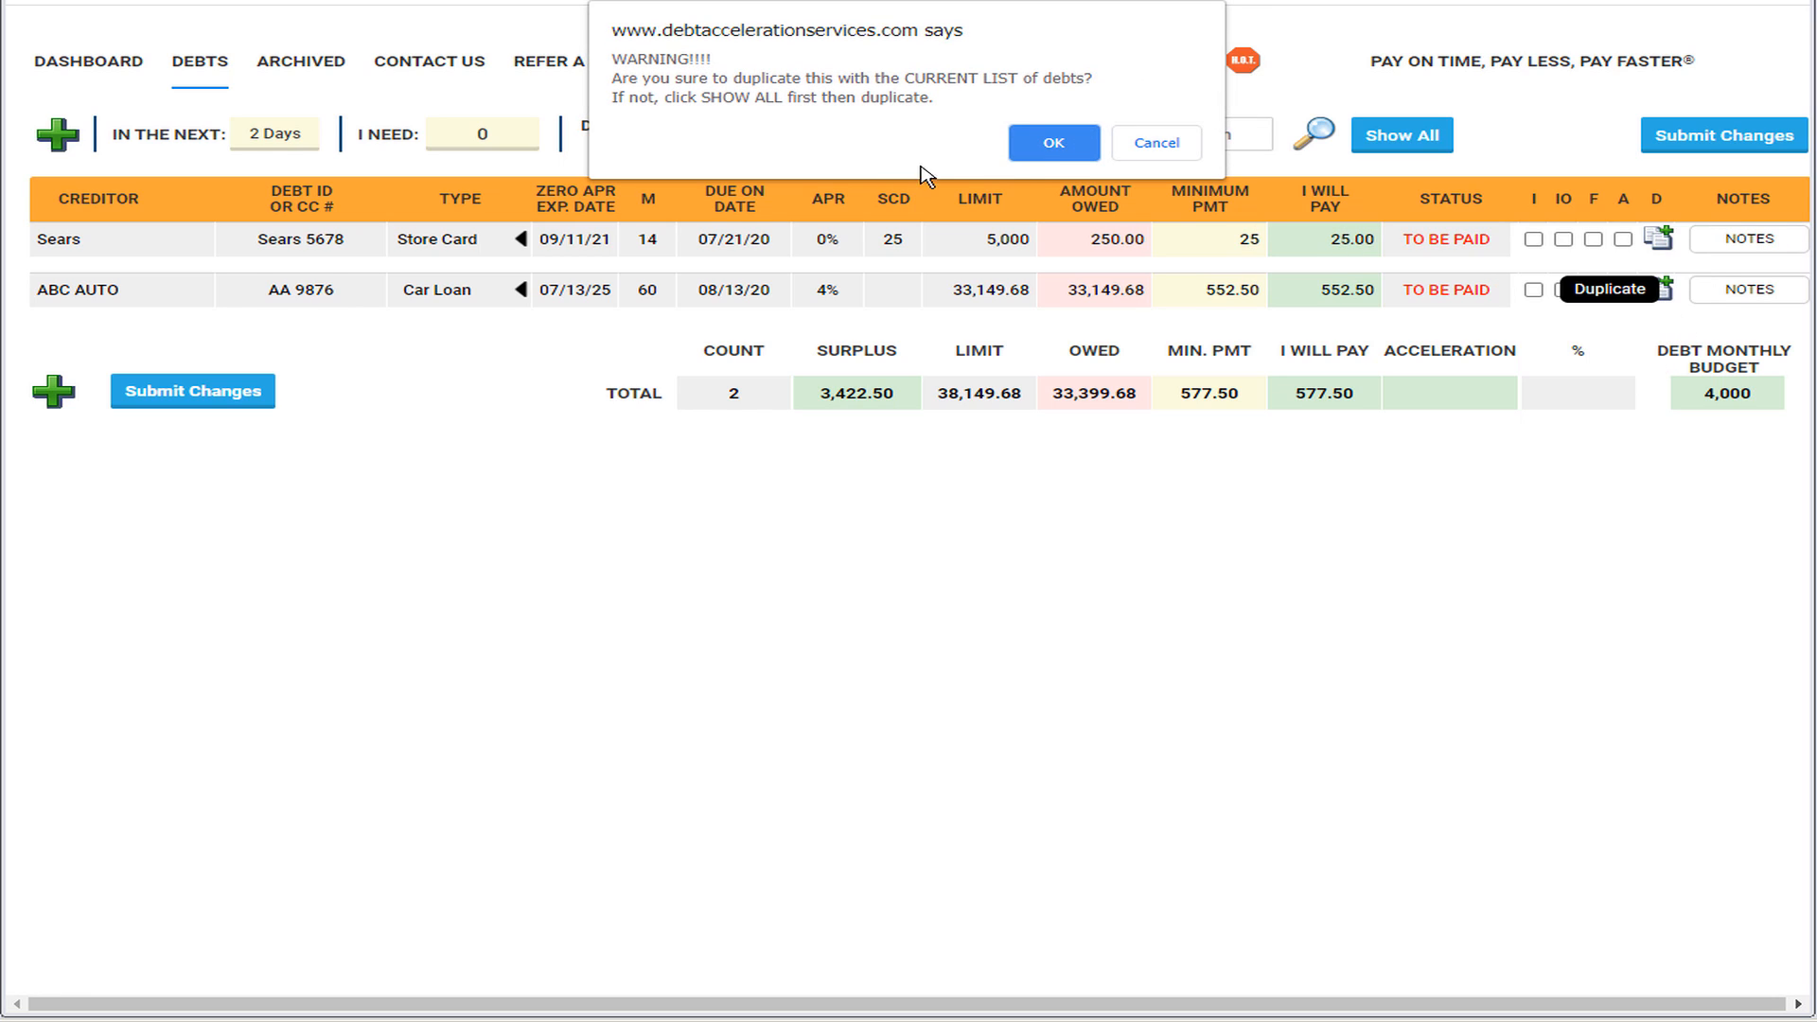
left_click(1058, 144)
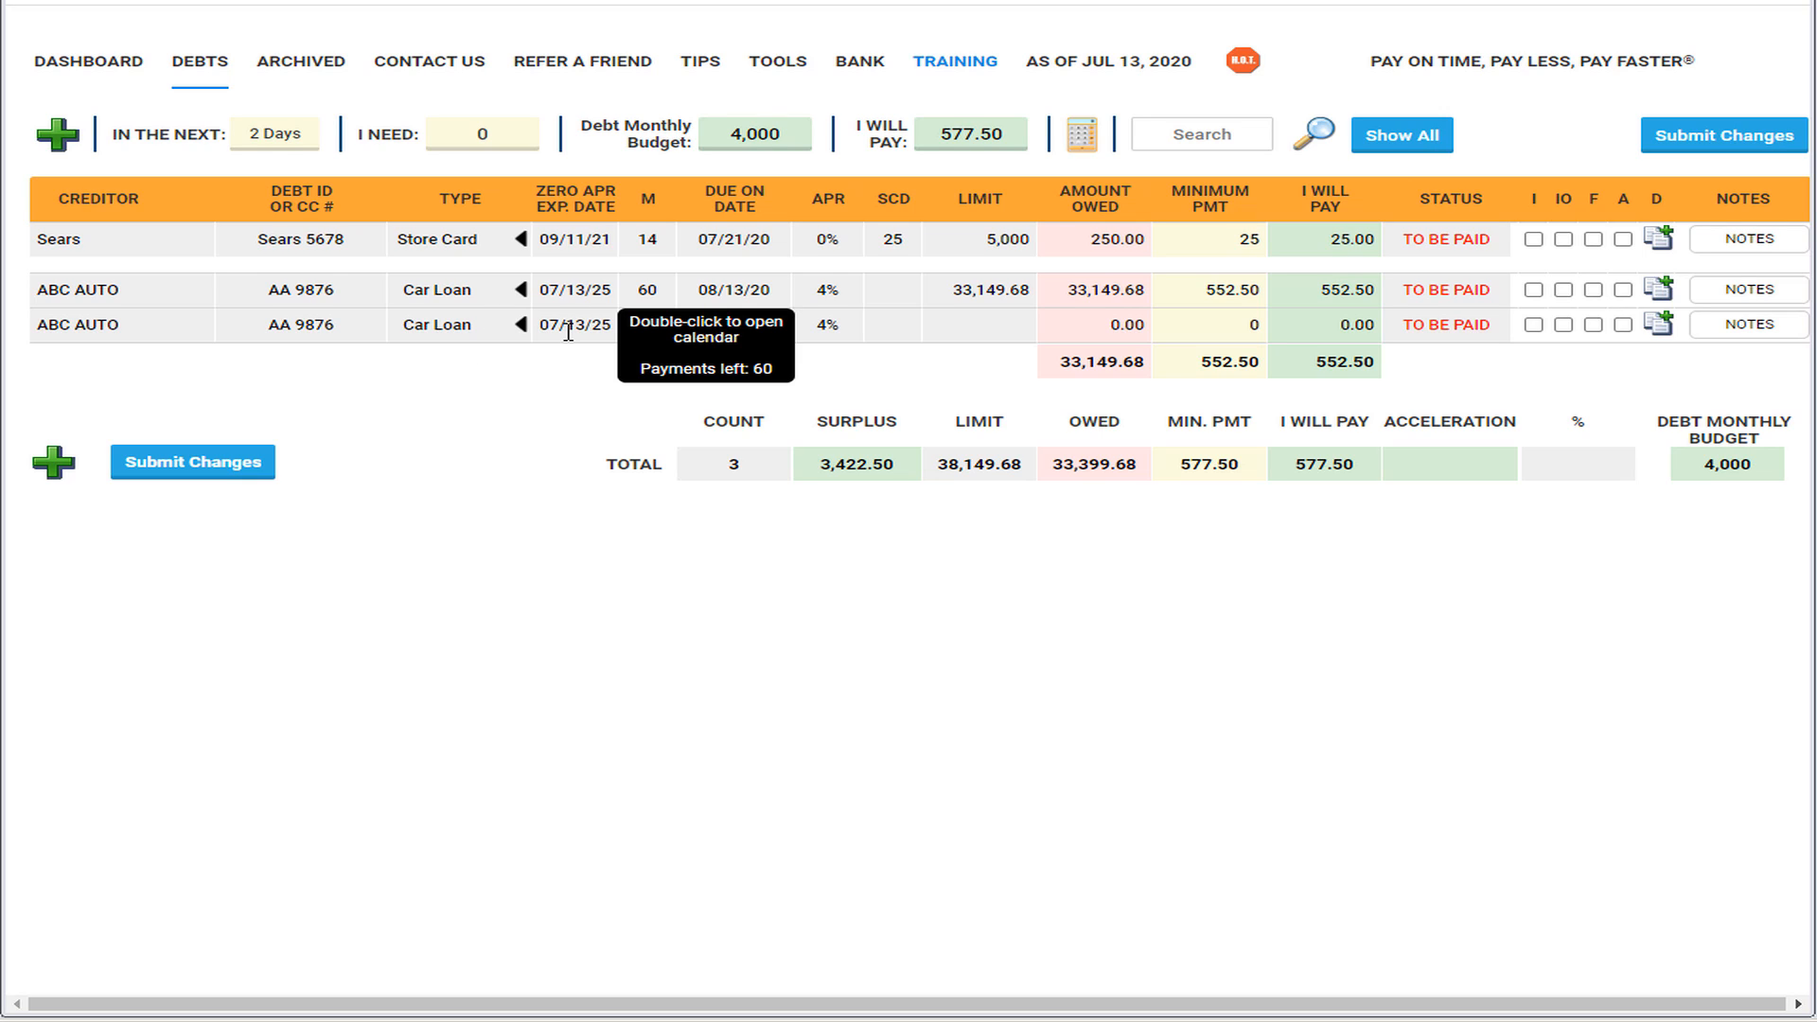
Clear the copied 07/13/25 zero-APR expiry date on the new row
left_click(568, 332)
key("ctrl+a")
key("BackSpace")
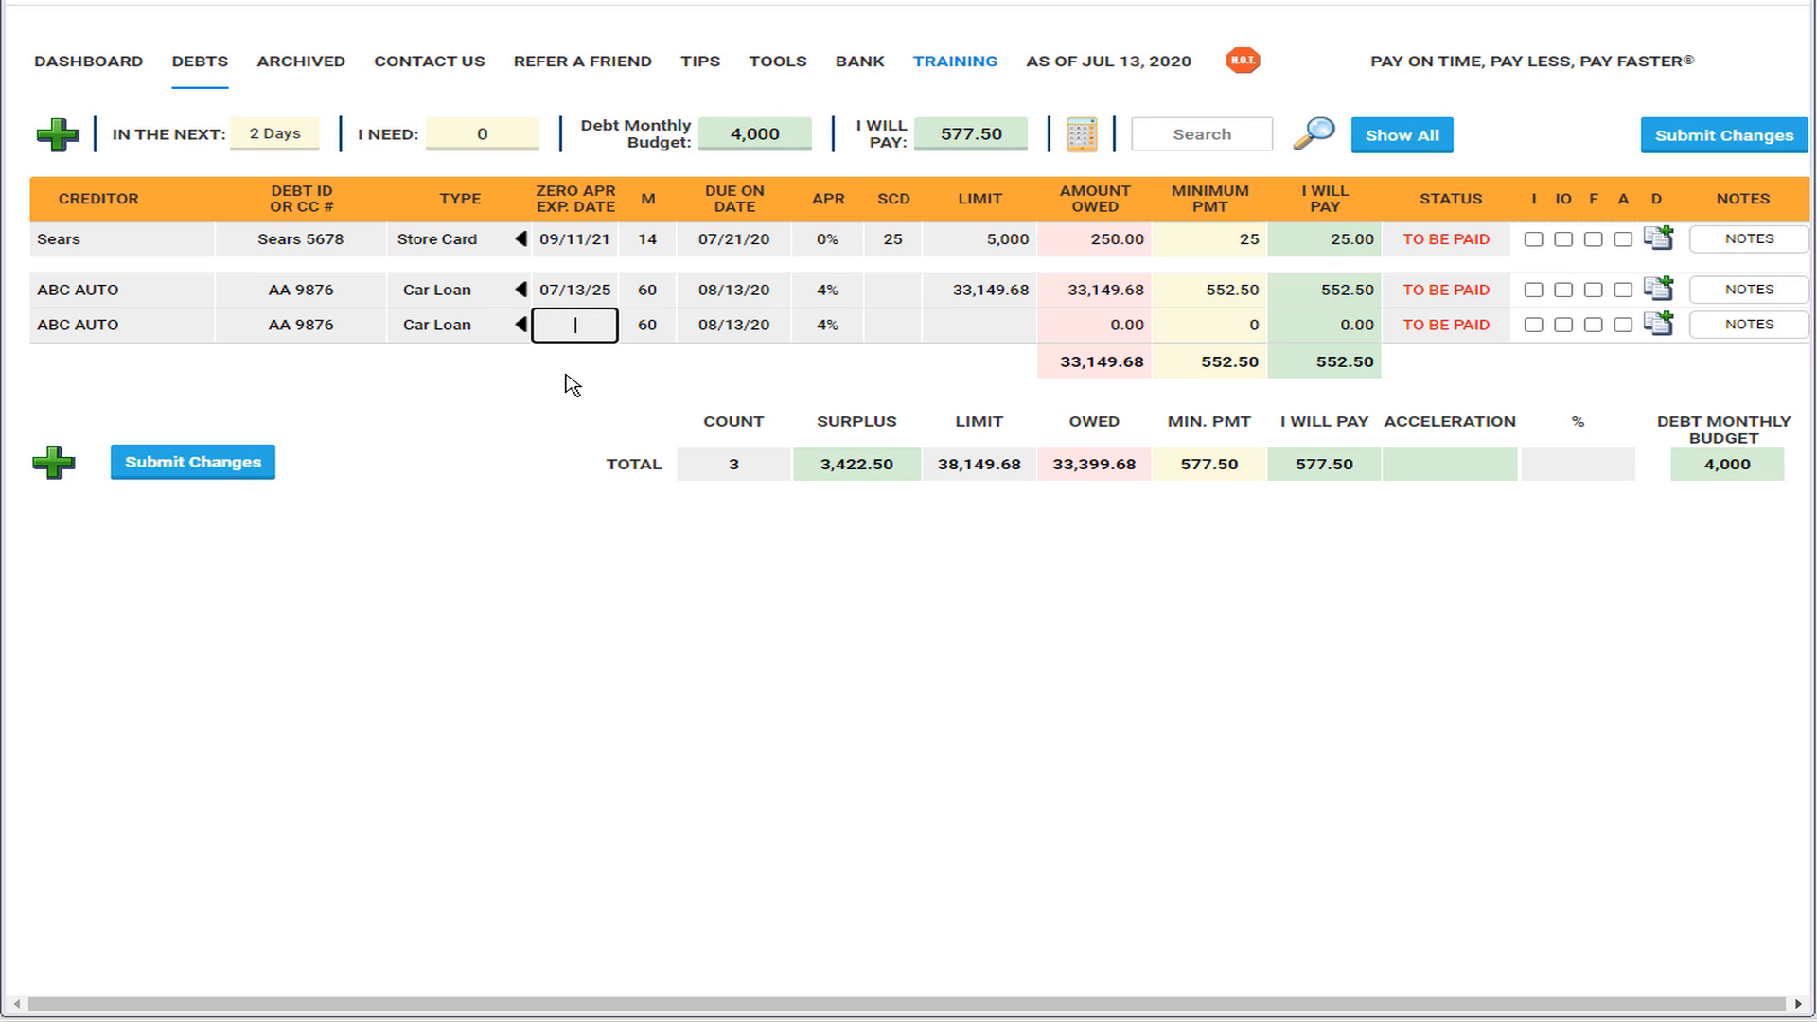
left_click(626, 379)
Replace the original ABC AUTO amount owed with 33,149.68, reason 'Car Price including Interest'
left_click(1111, 290)
double_click(1111, 289)
key("ctrl+c")
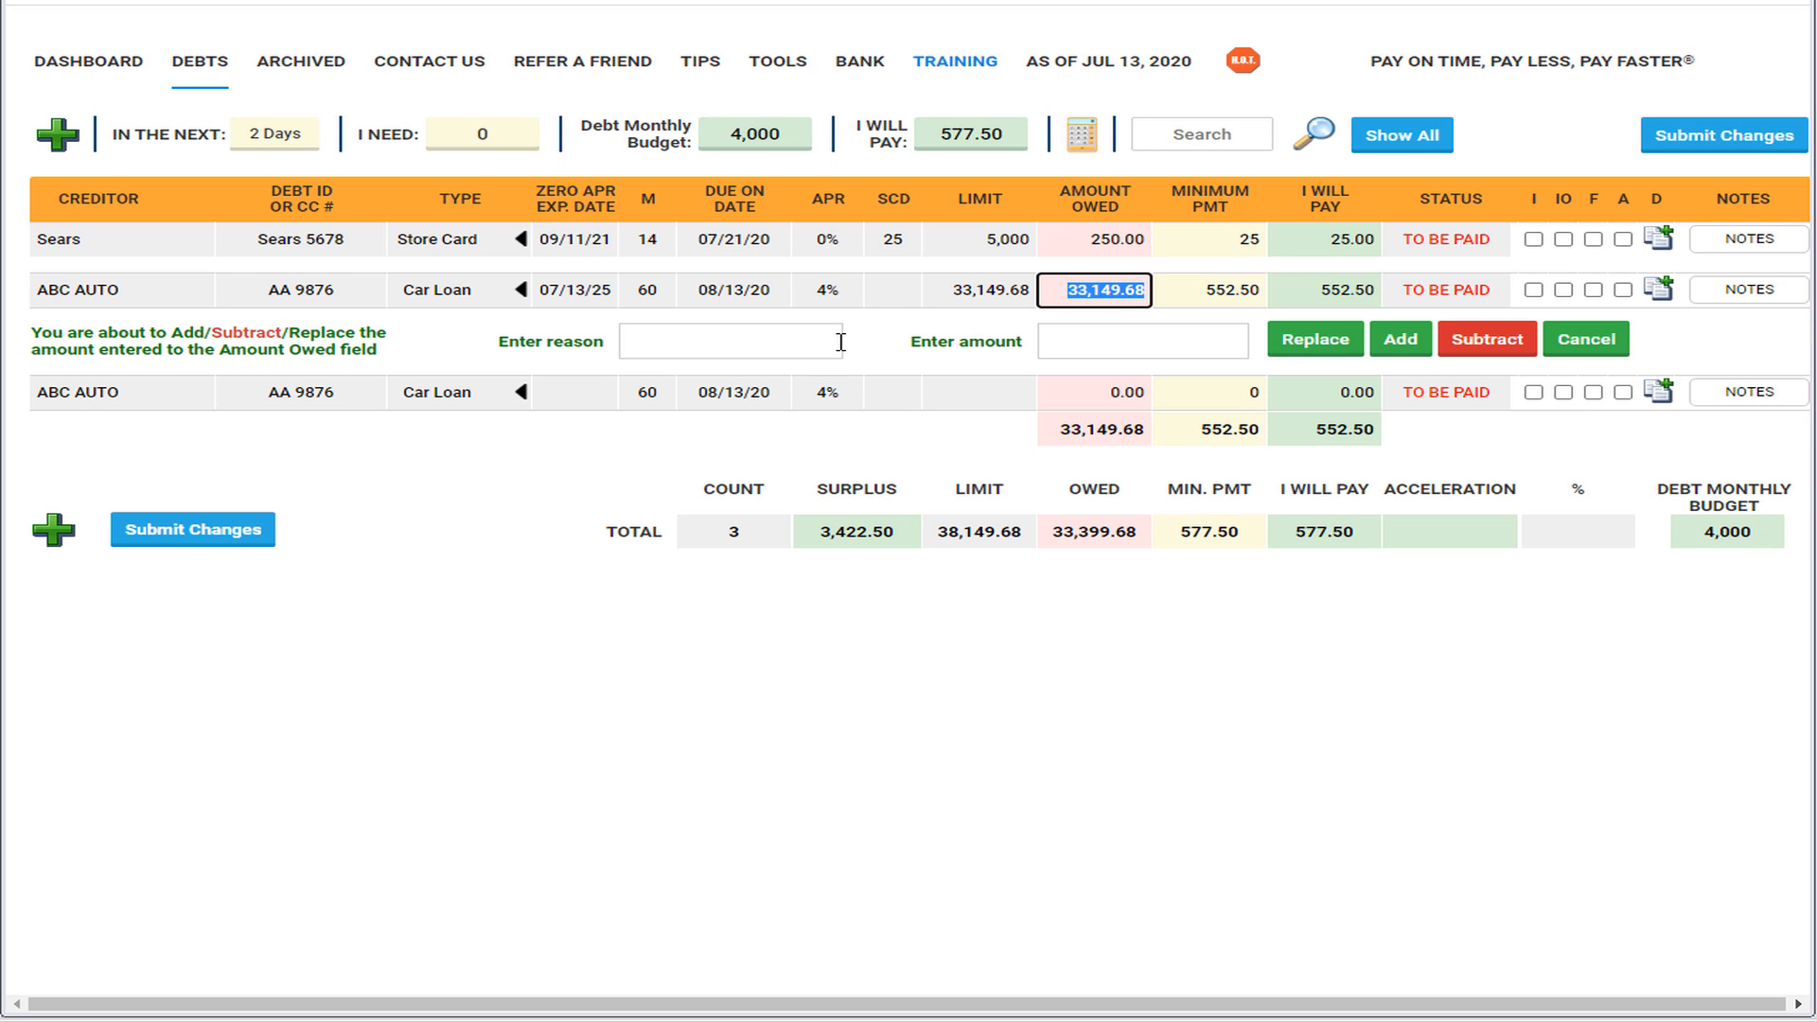
left_click(1156, 340)
key("ctrl+v")
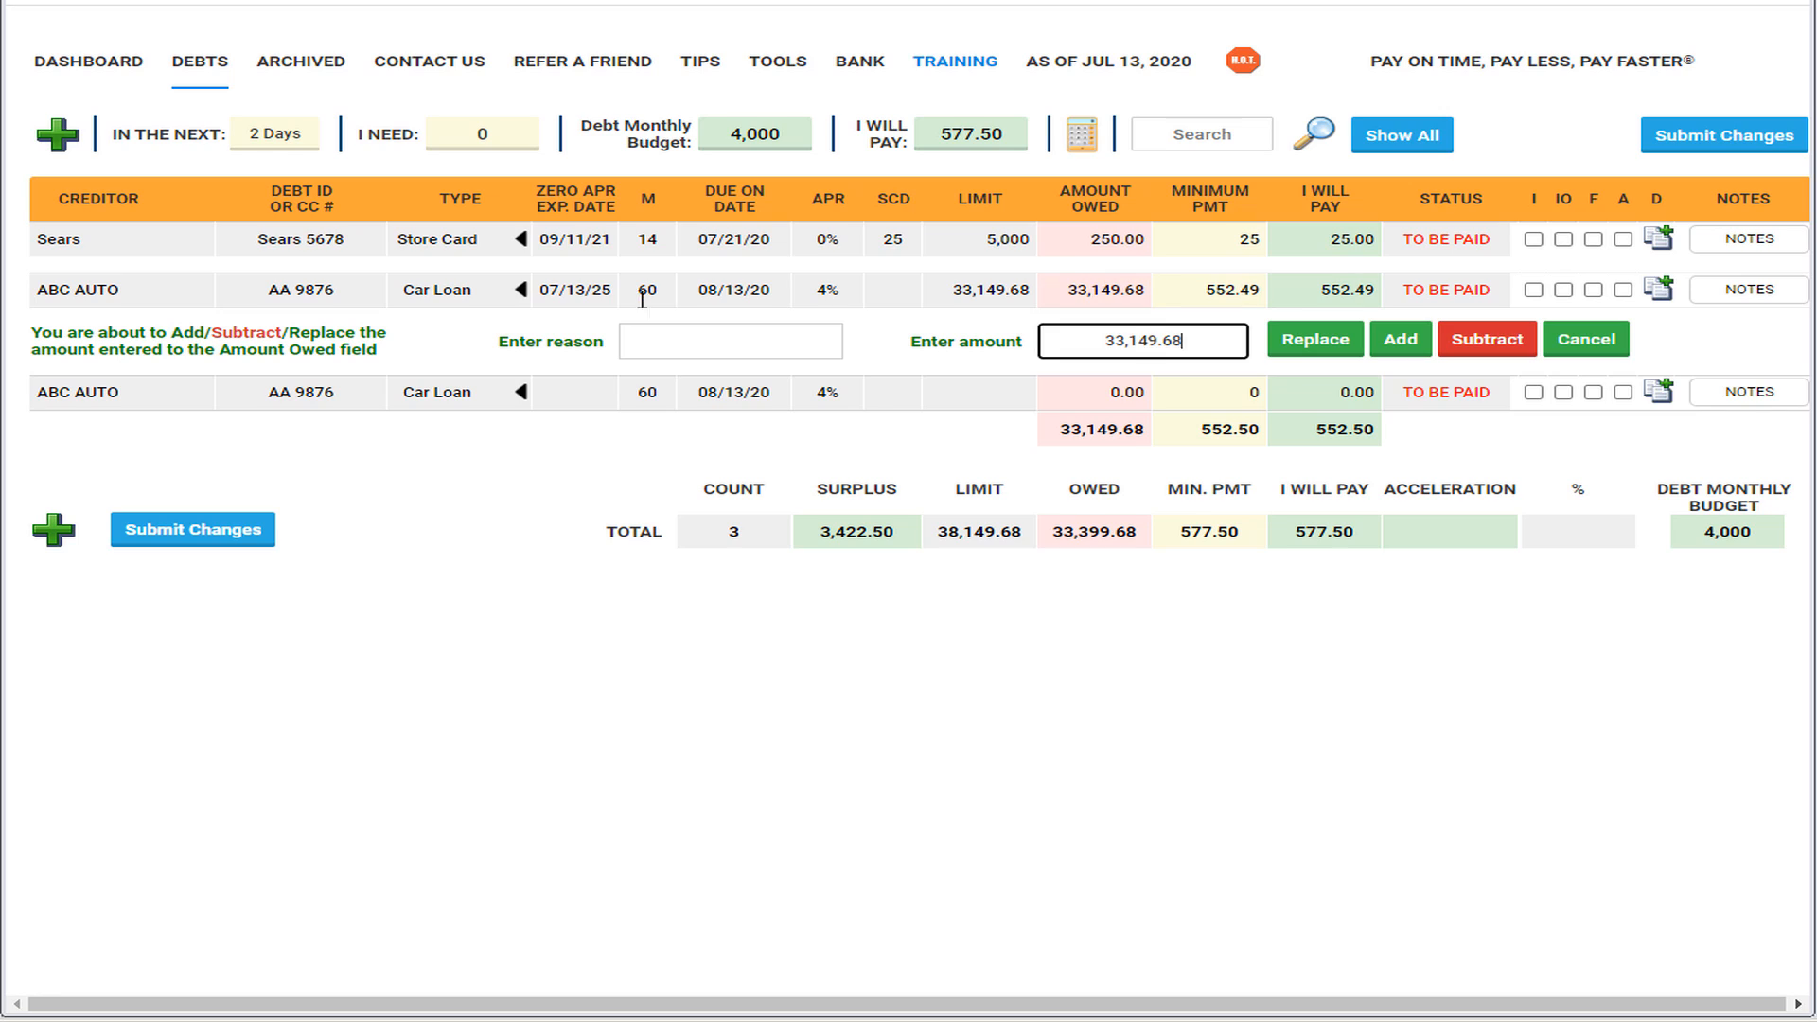
left_click(679, 347)
type("Car P")
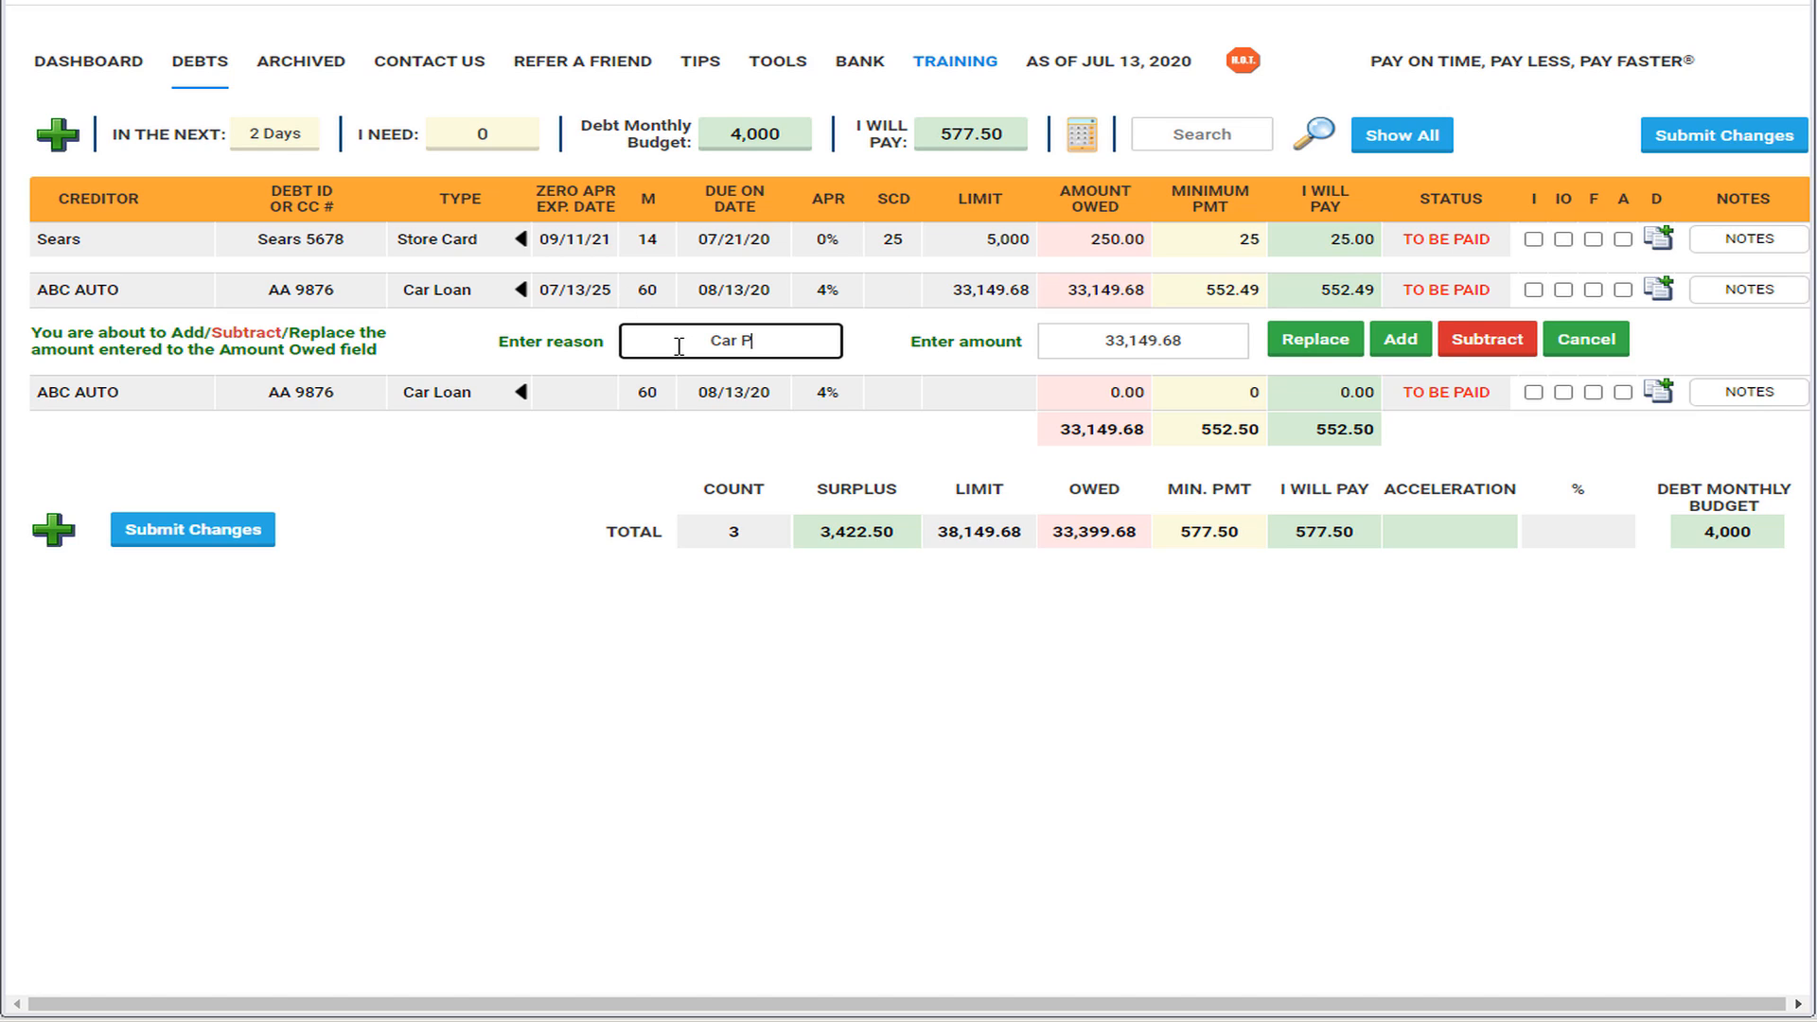
type("rice includi8ng")
key("BackSpace")
key("BackSpace")
key("BackSpace")
key("BackSpace")
type("ng INterest")
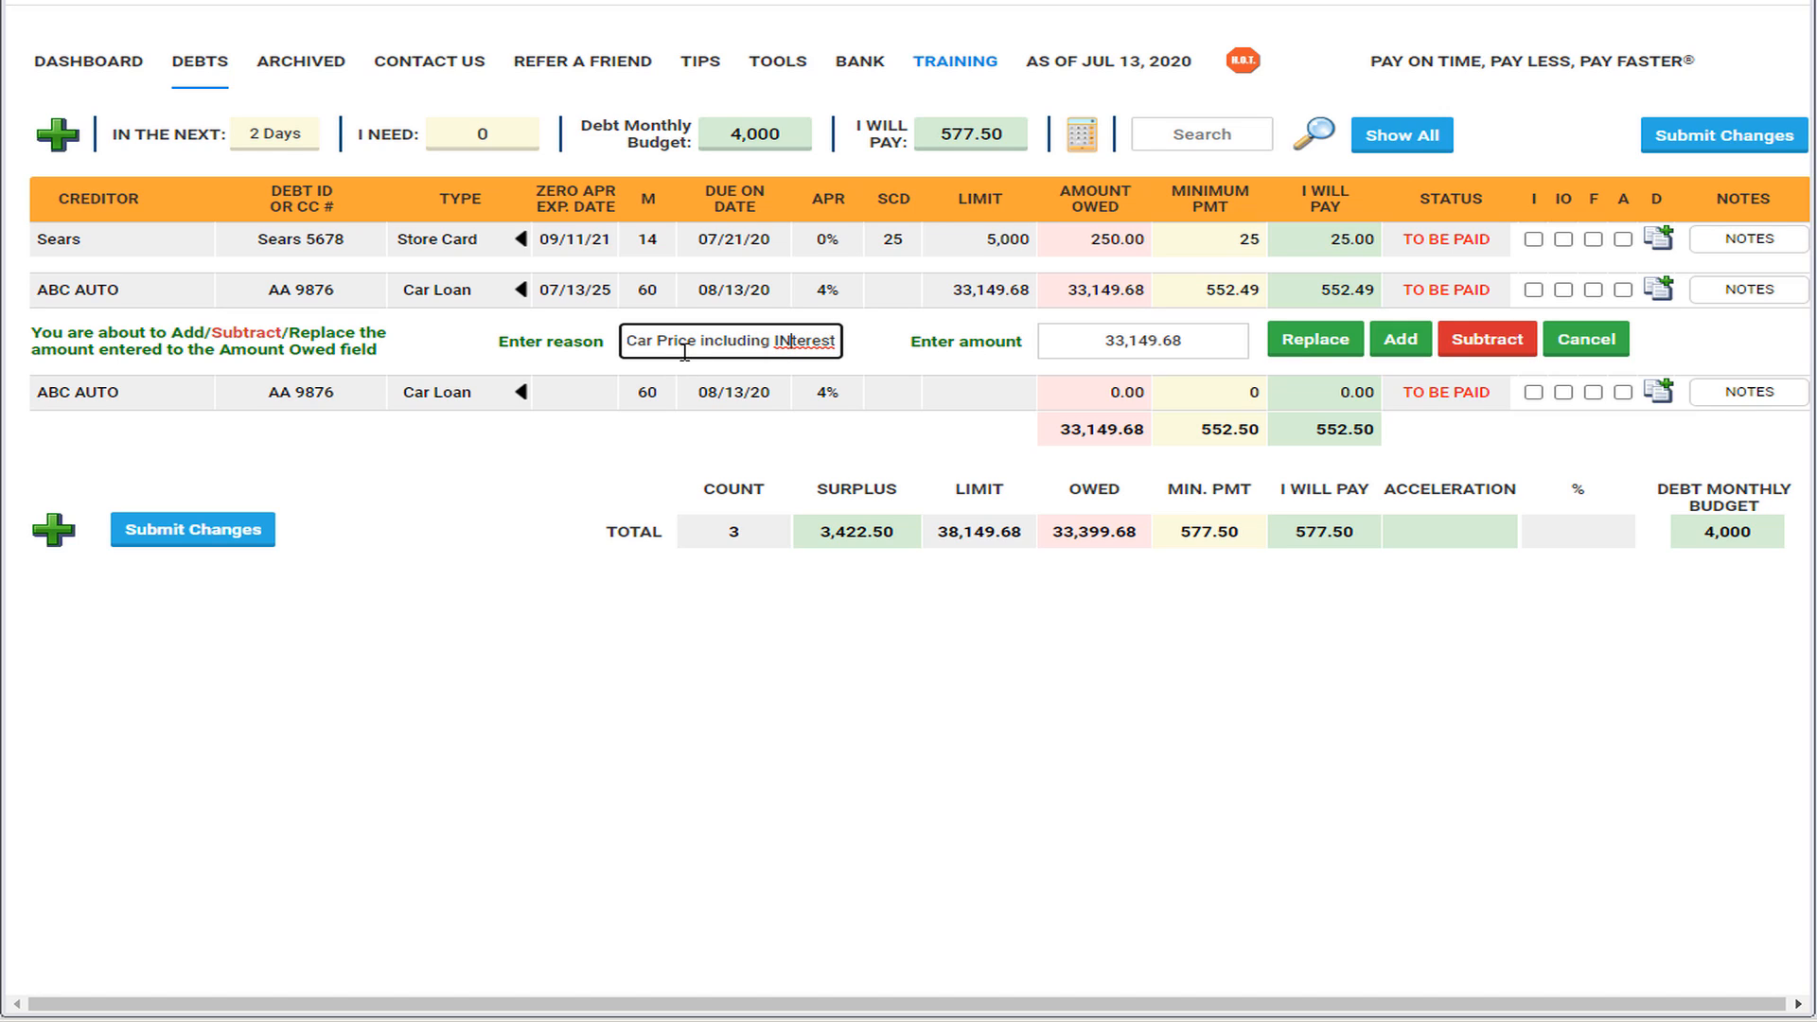
key("BackSpace")
type("n")
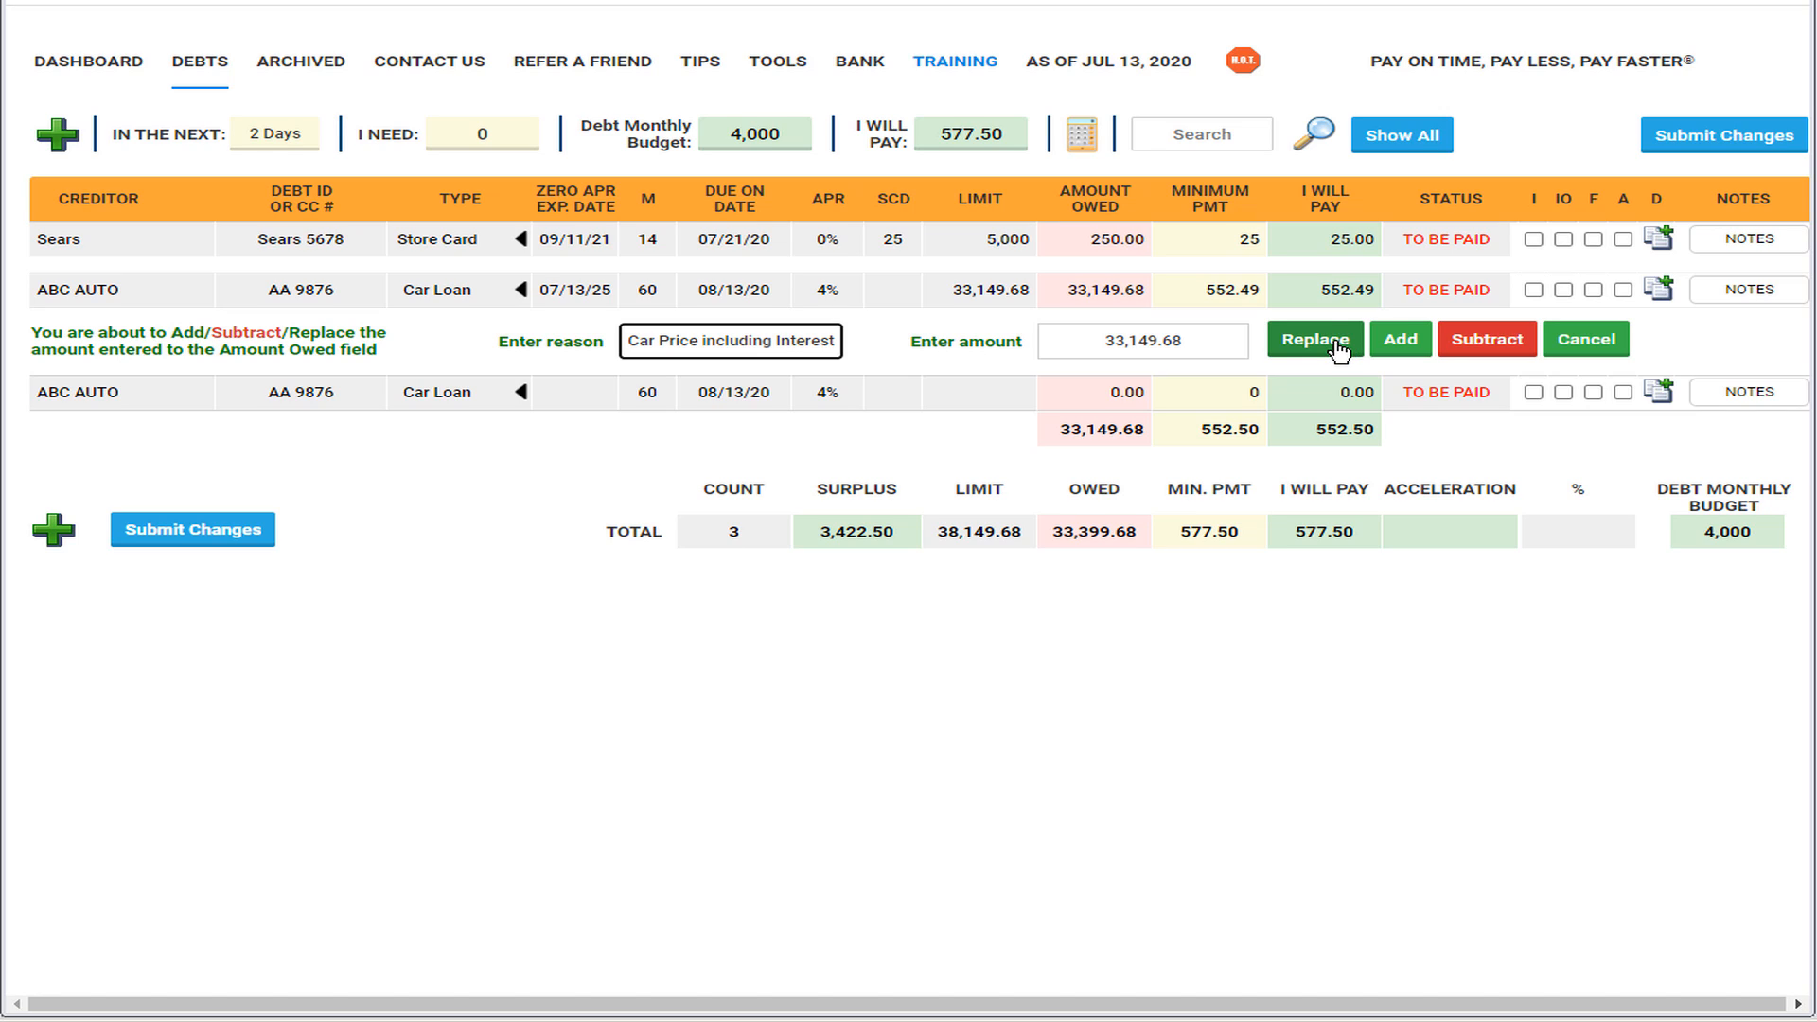
left_click(1338, 346)
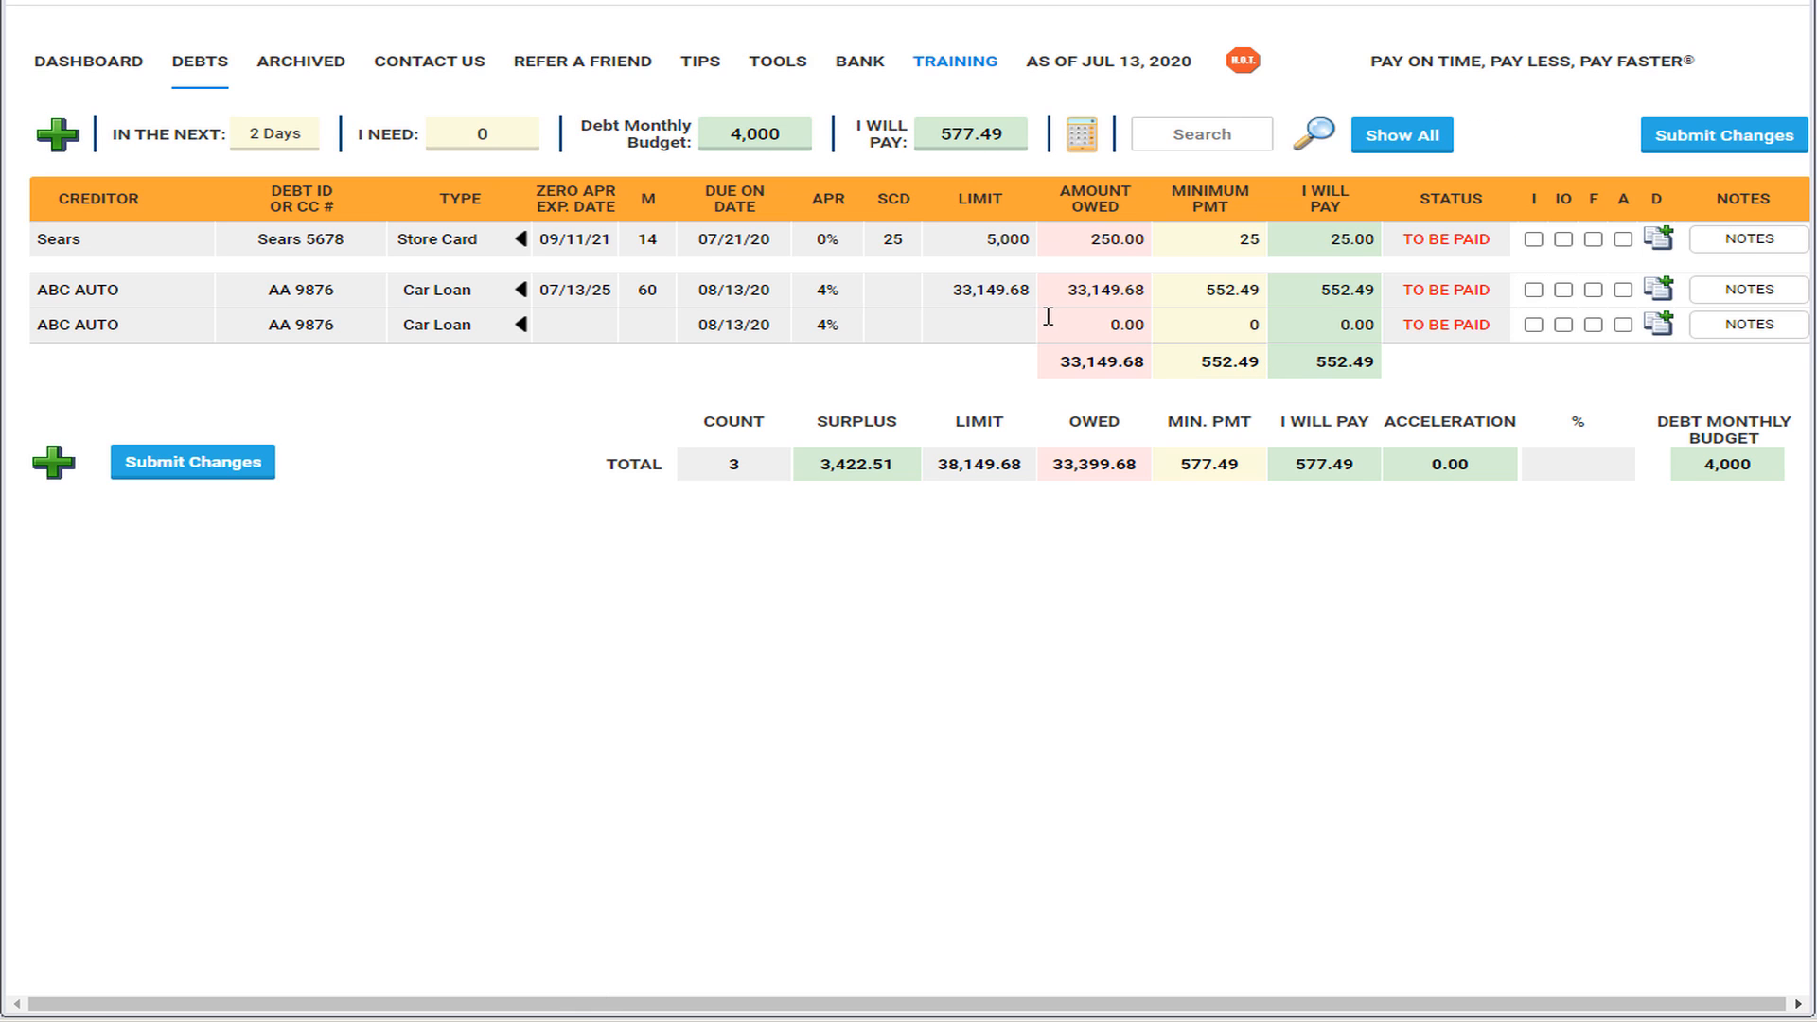
Set the second ABC AUTO loan's limit and amount owed to 33149.68, with reason 'Car Price including Interest'
left_click(969, 325)
type("33149.68")
left_click(1108, 329)
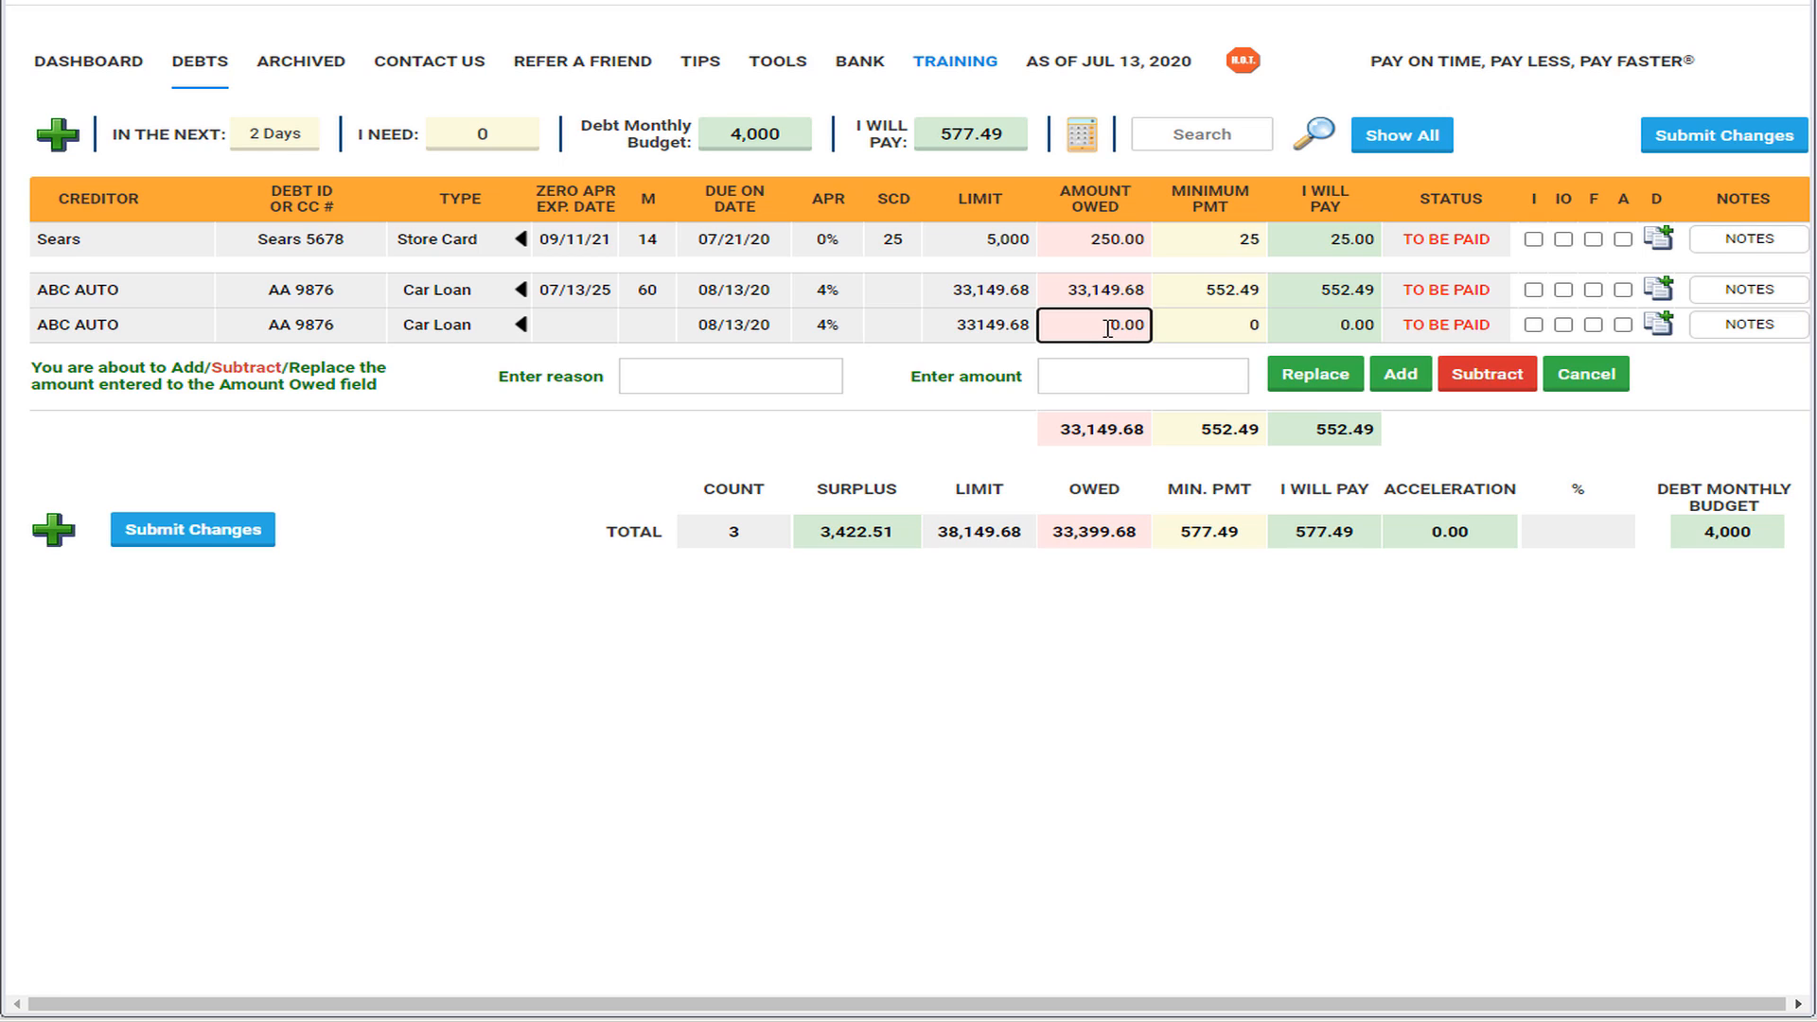
left_click(1088, 383)
type("3")
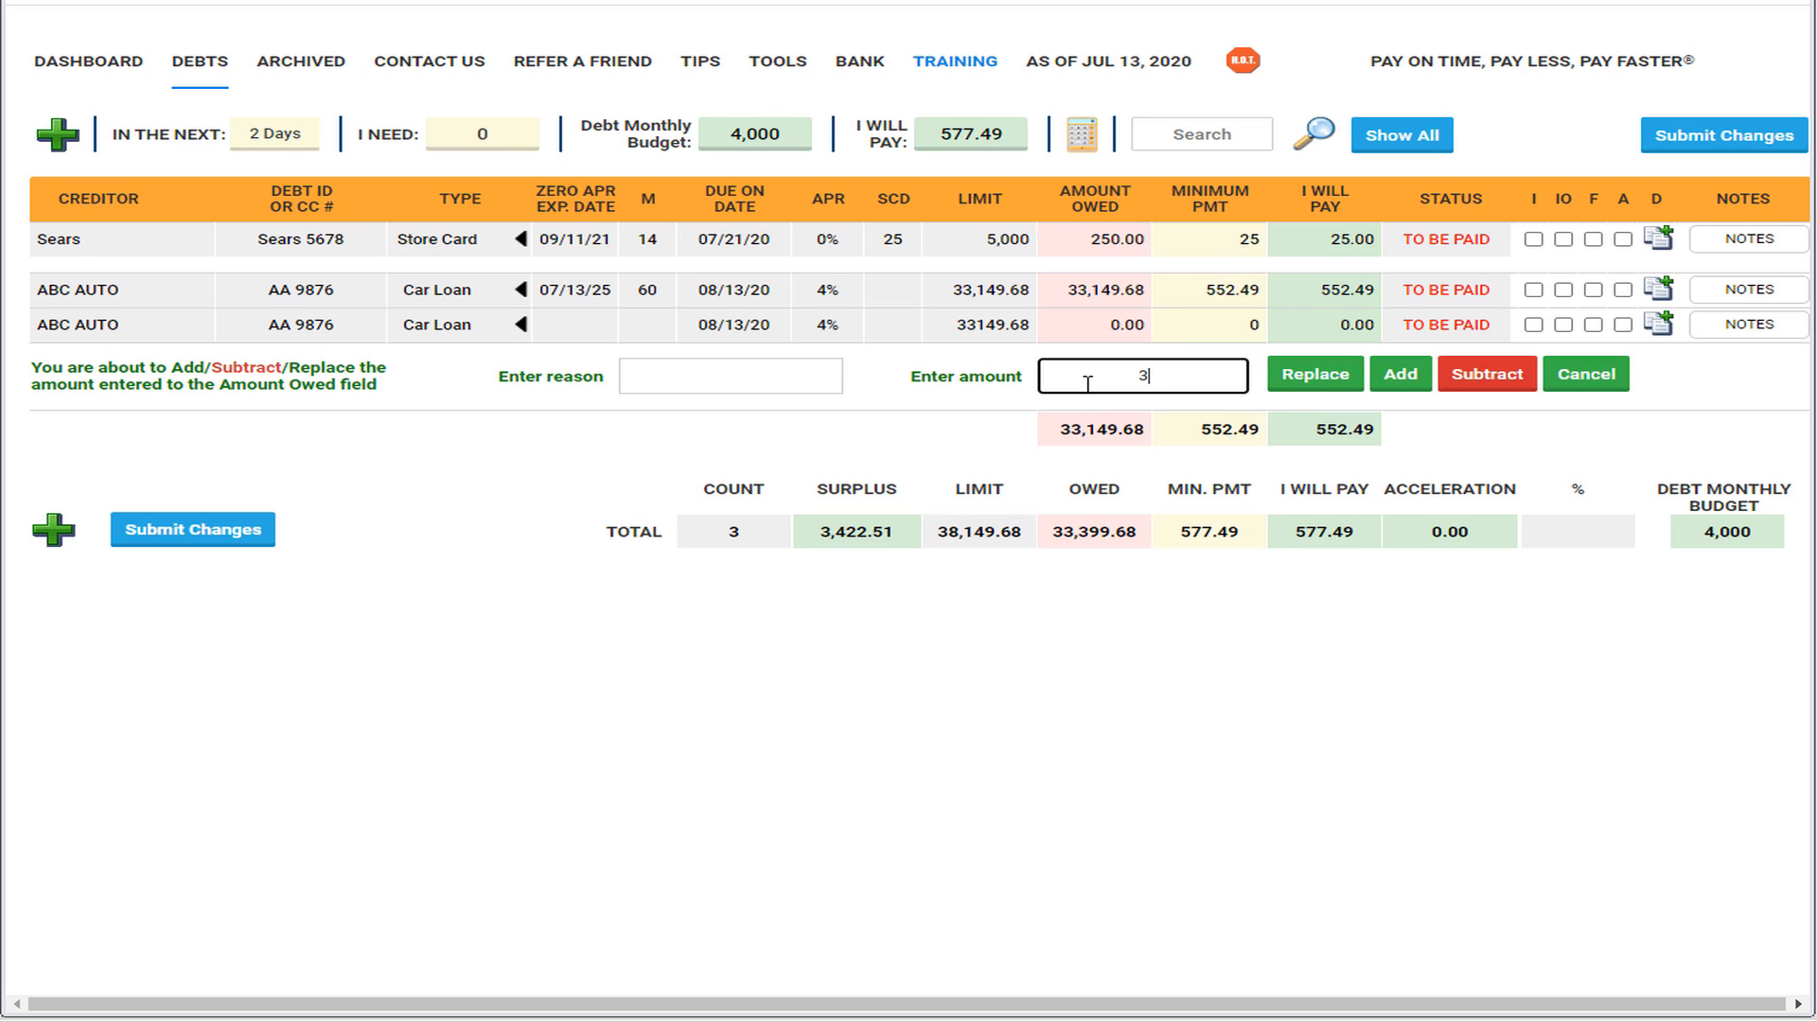
type("3149.68")
left_click(666, 377)
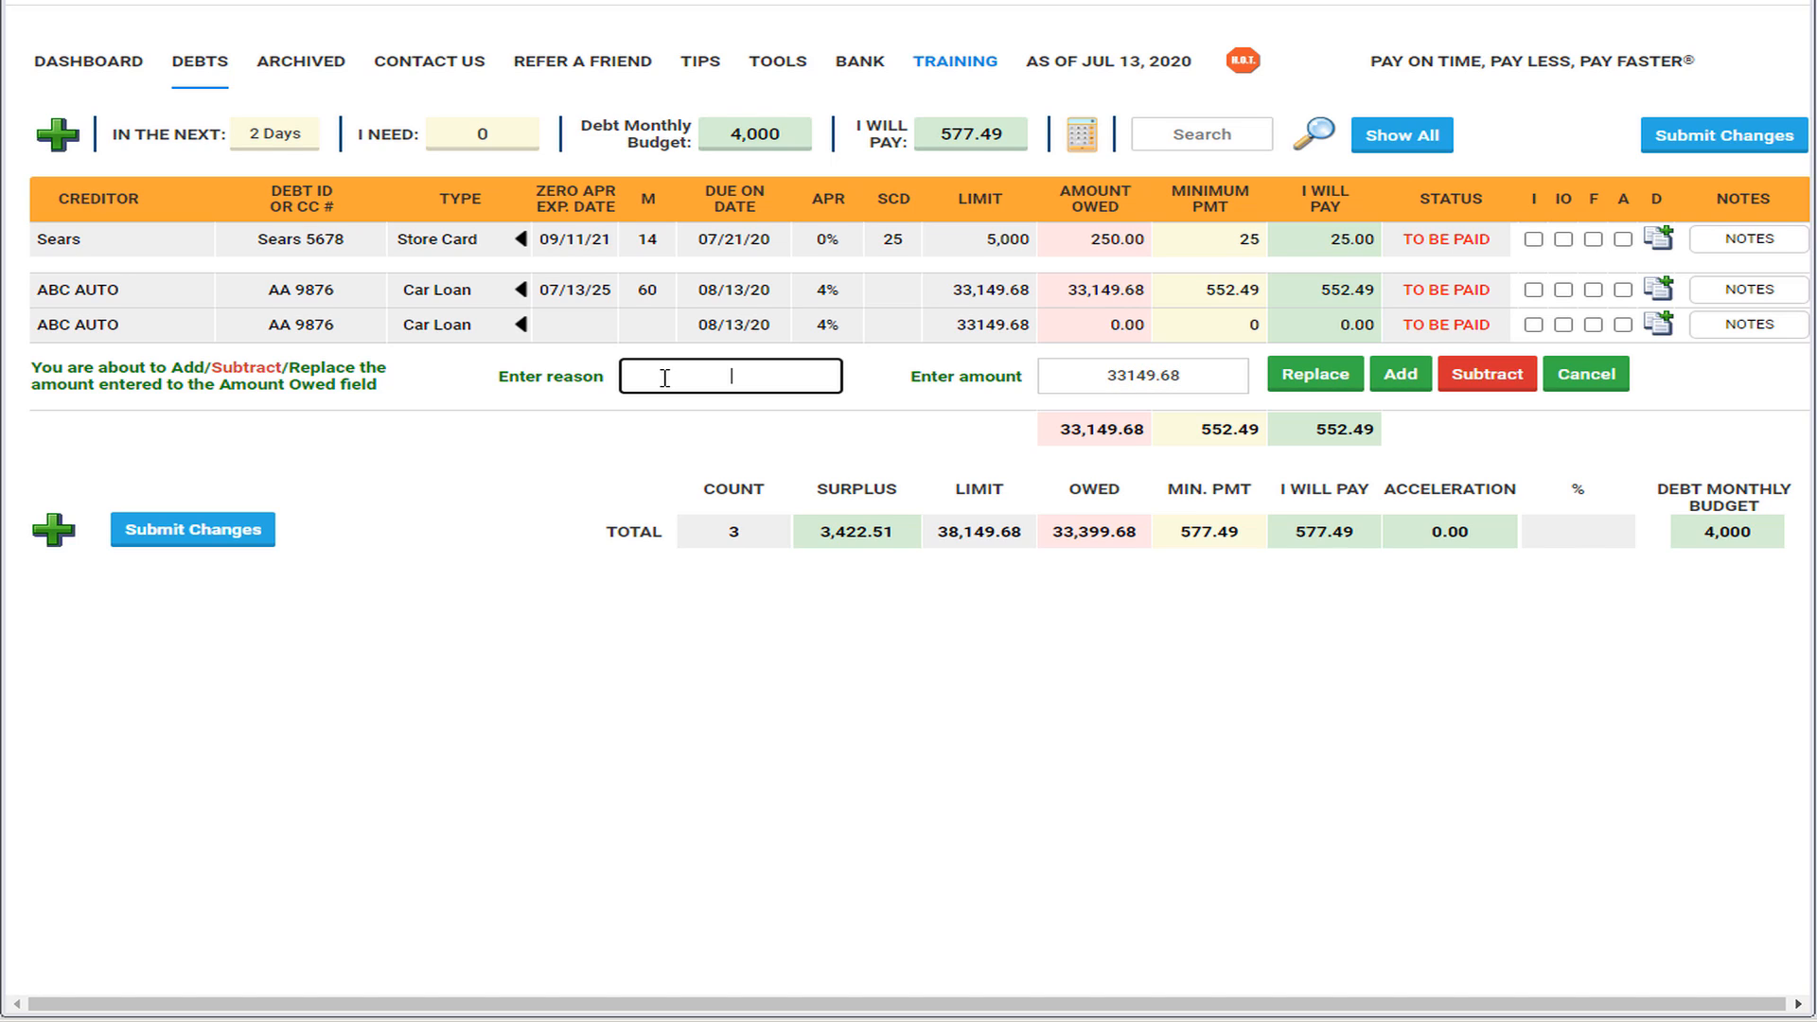
type("Car Price including Interest")
left_click(1317, 375)
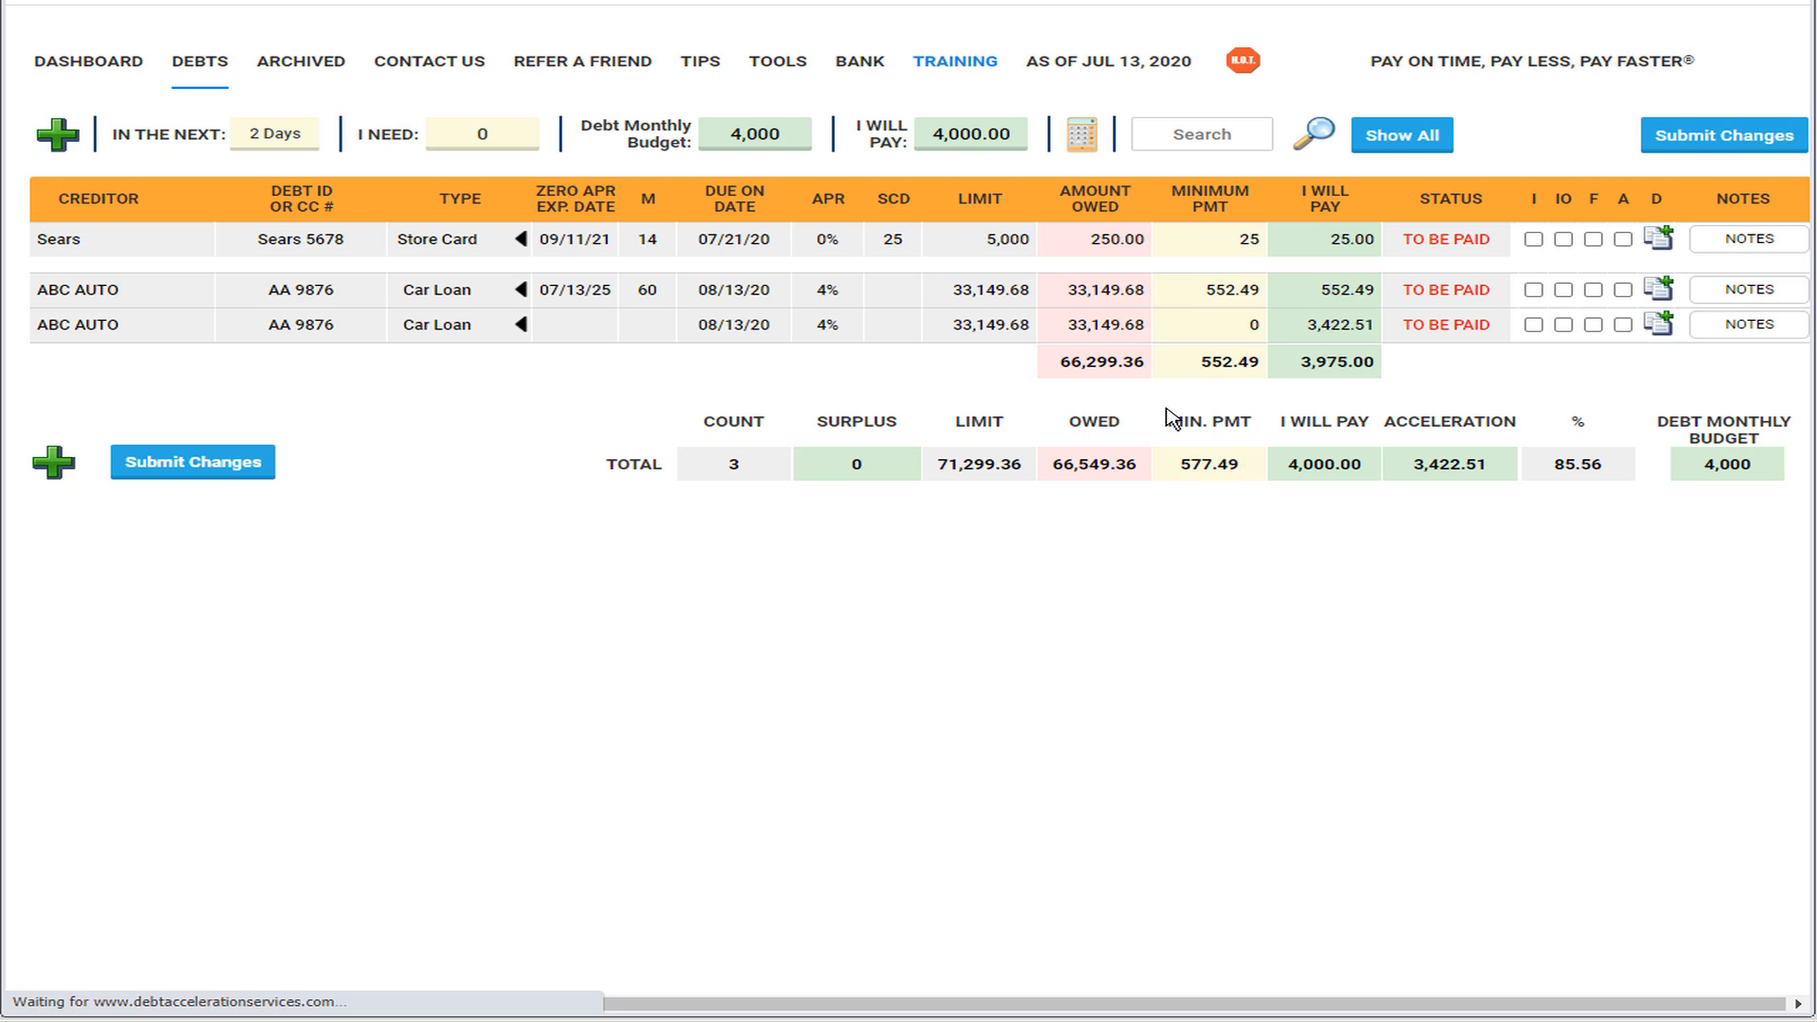
Enter 552.49 as the second ABC AUTO row's minimum payment
left_click(1226, 328)
type("552")
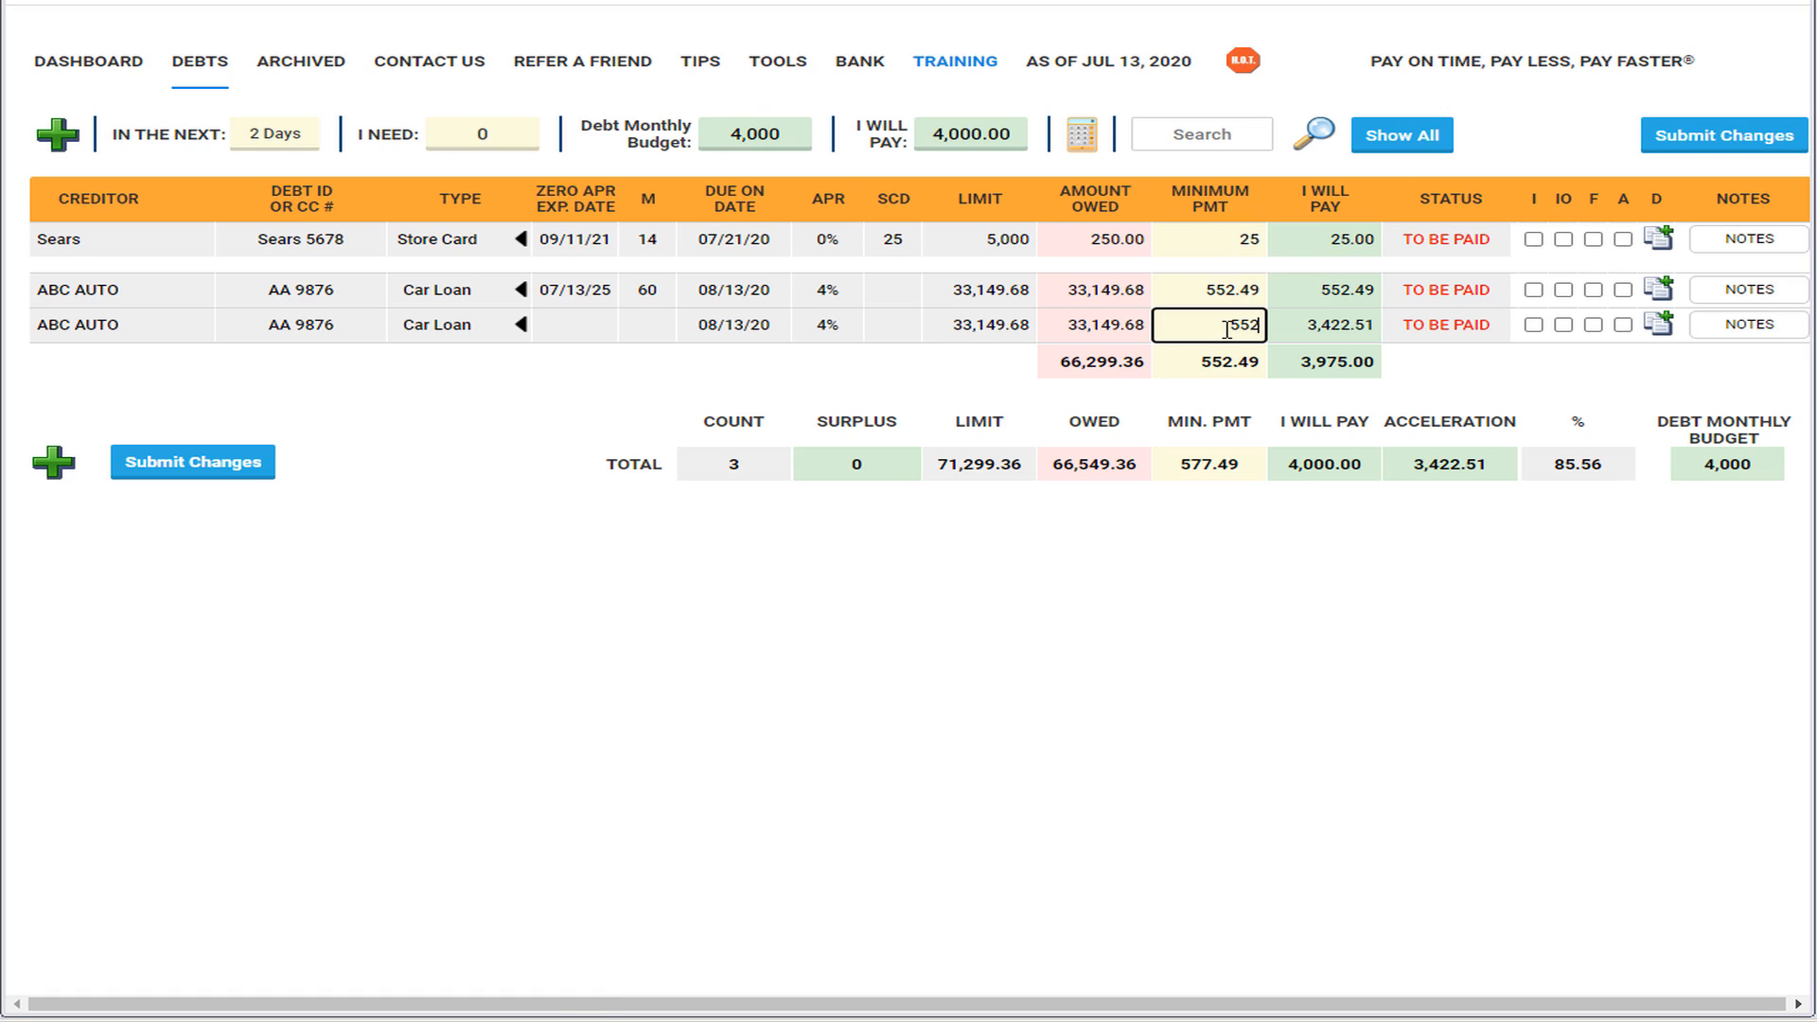
type(".49")
left_click(1434, 380)
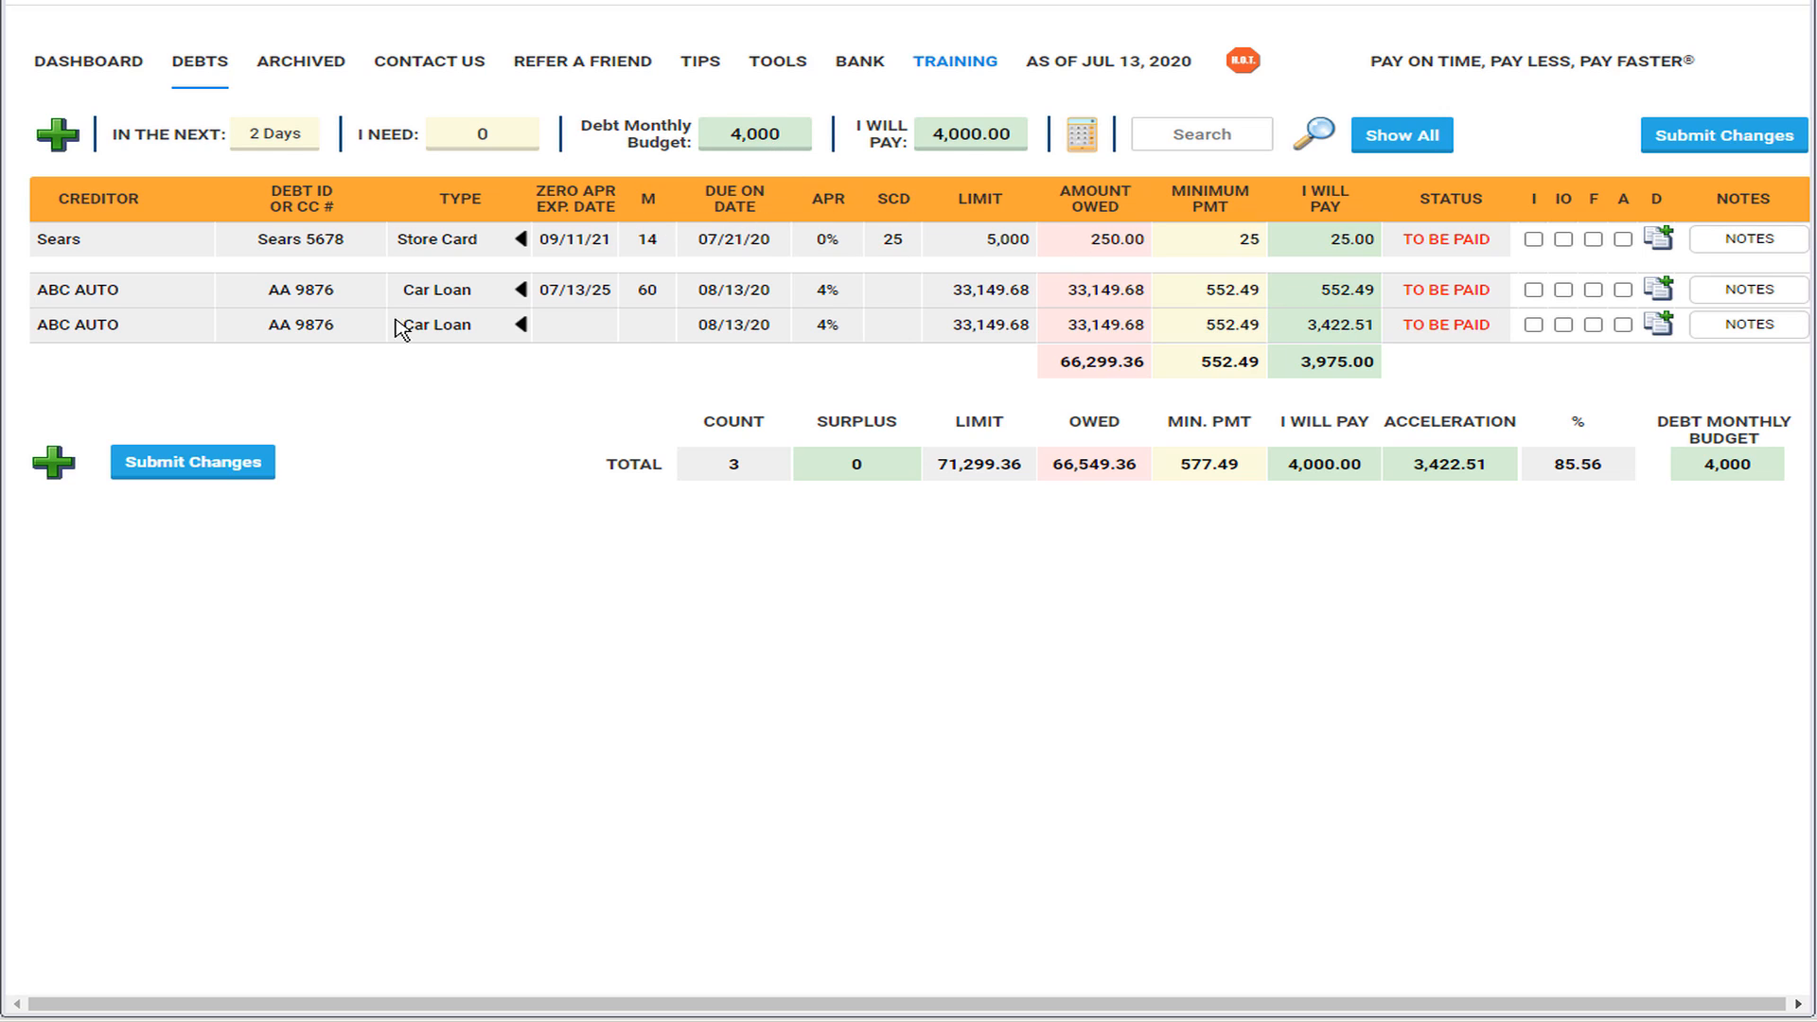
Insert 'Expiration date is: 7/13/2025' as the first line of the second ABC AUTO loan's notes, then close them
mouse_move(571, 296)
mouse_move(1749, 290)
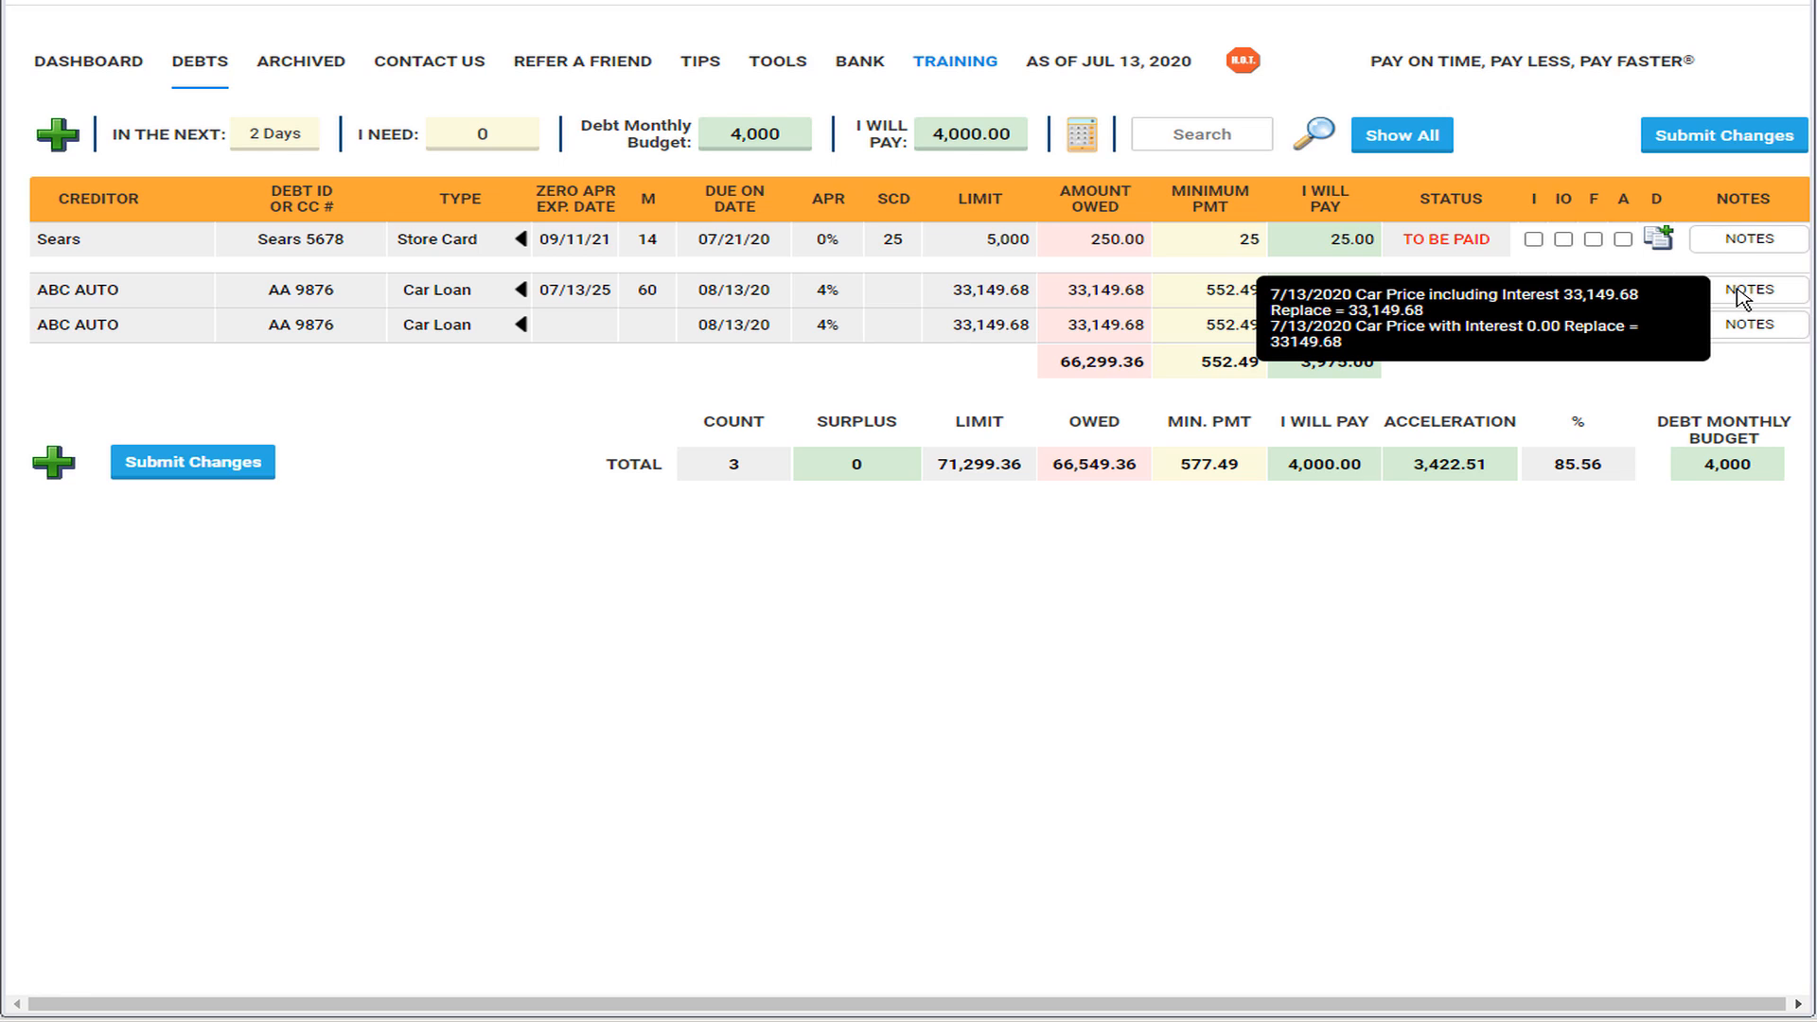
left_click(1740, 331)
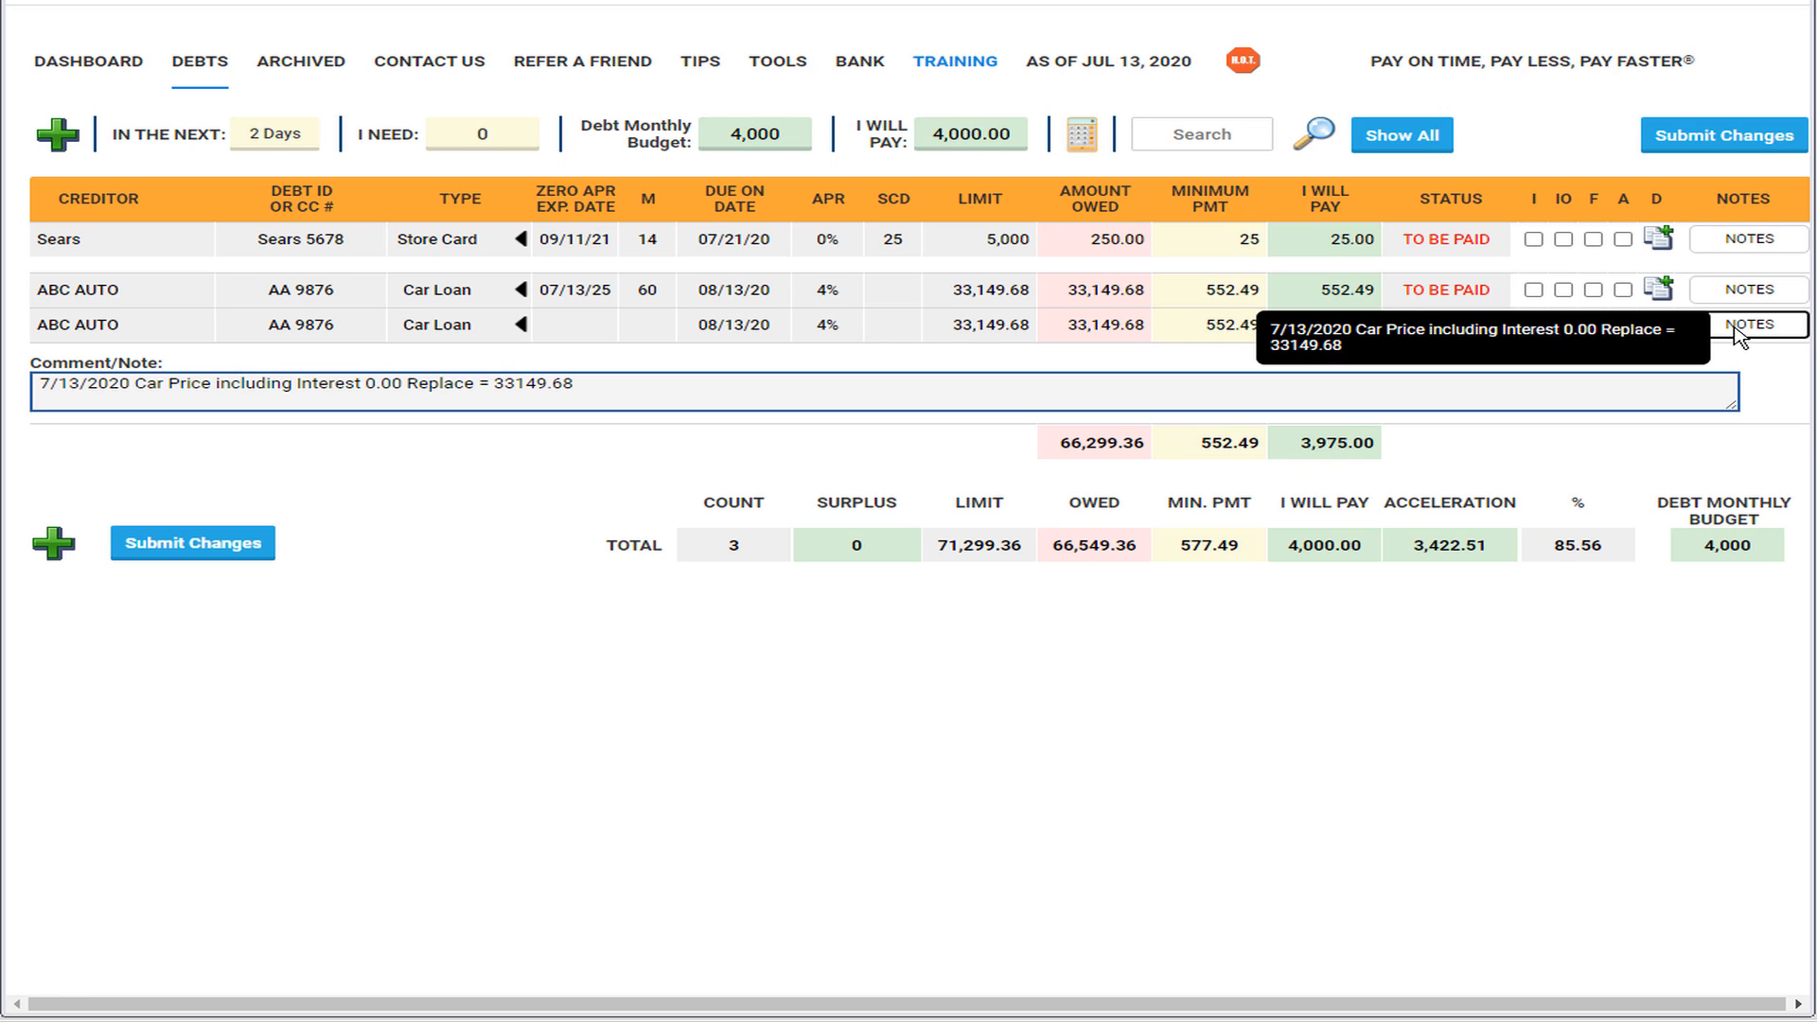
left_click(654, 382)
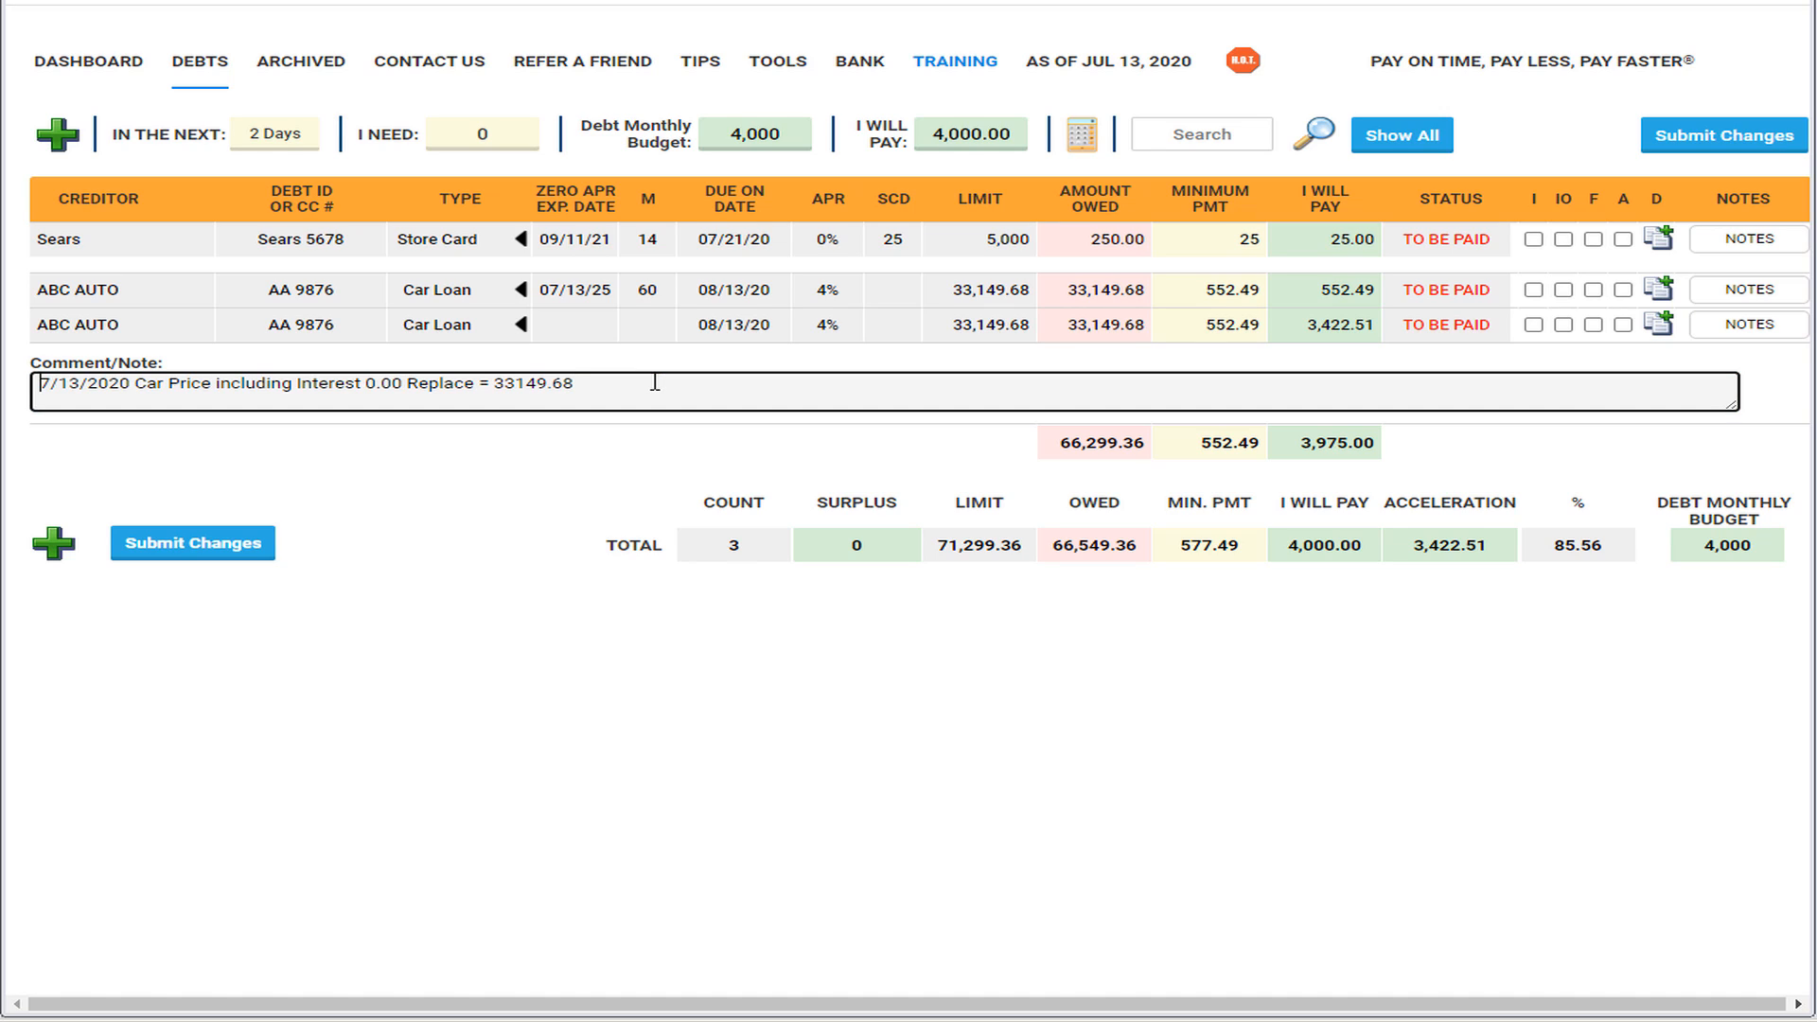
key("Return")
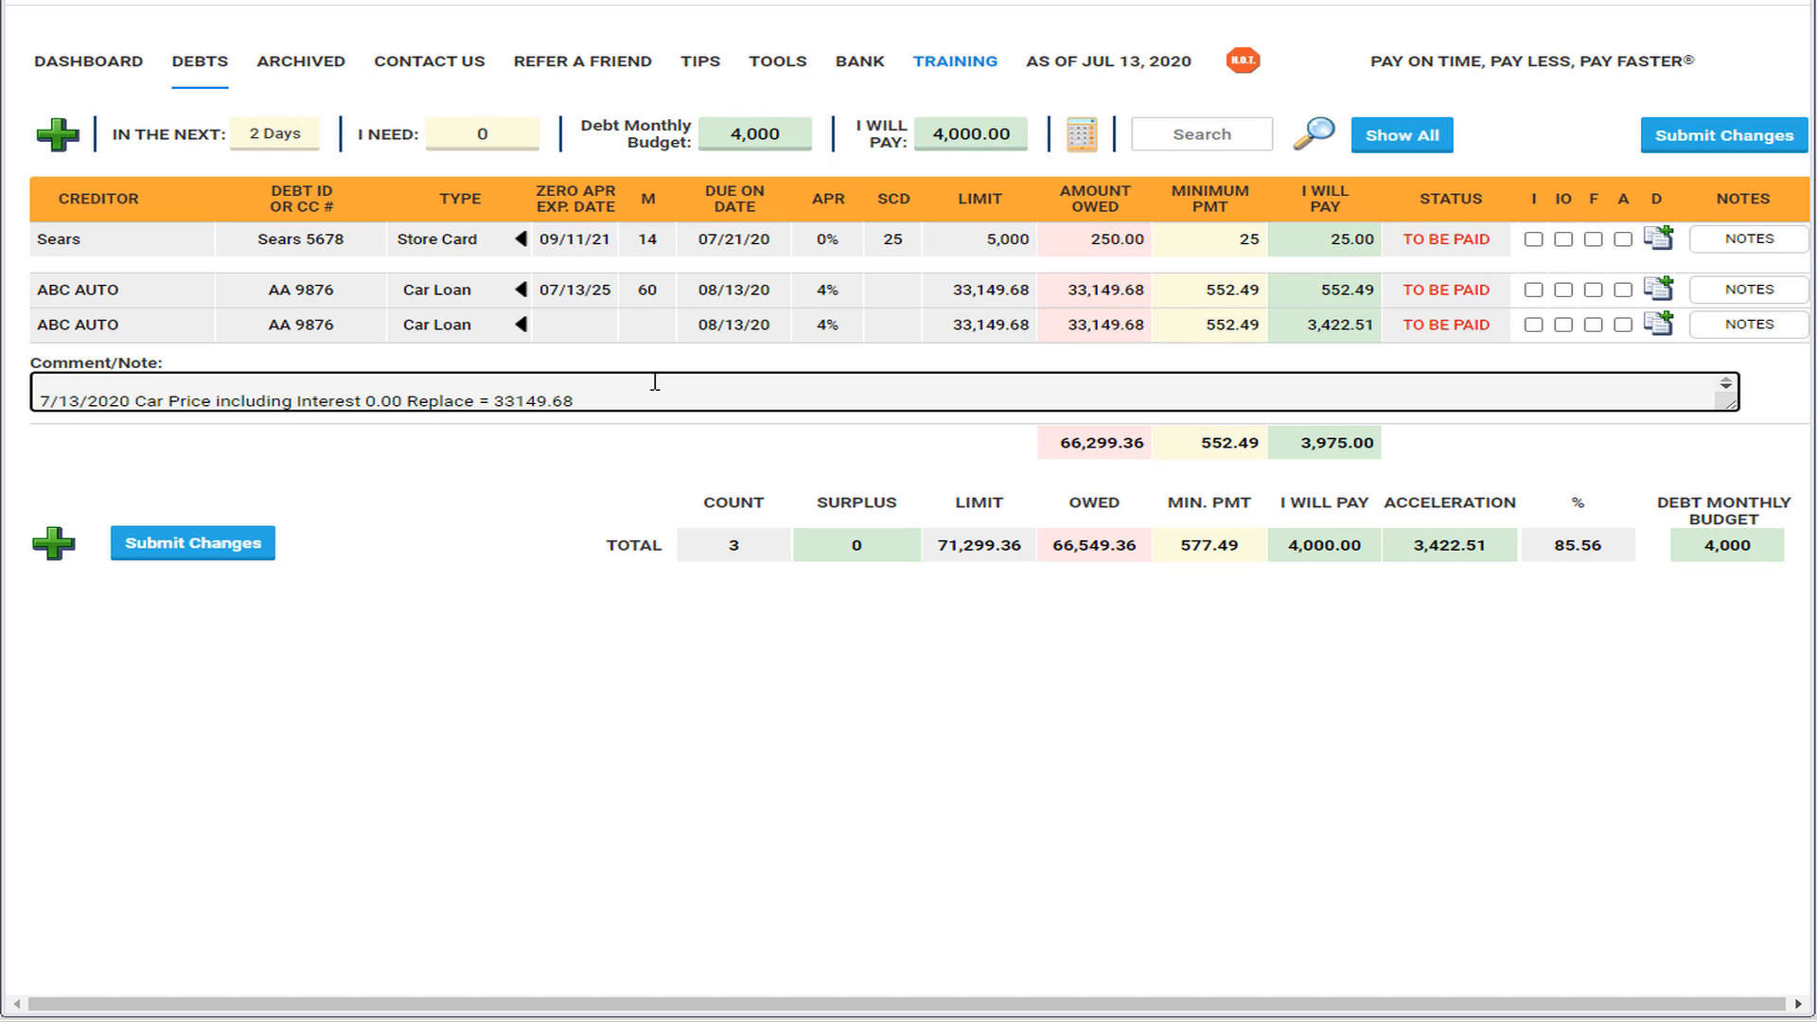
type("Expiraction d")
key("BackSpace")
key("End")
type("is: 7/13/20256")
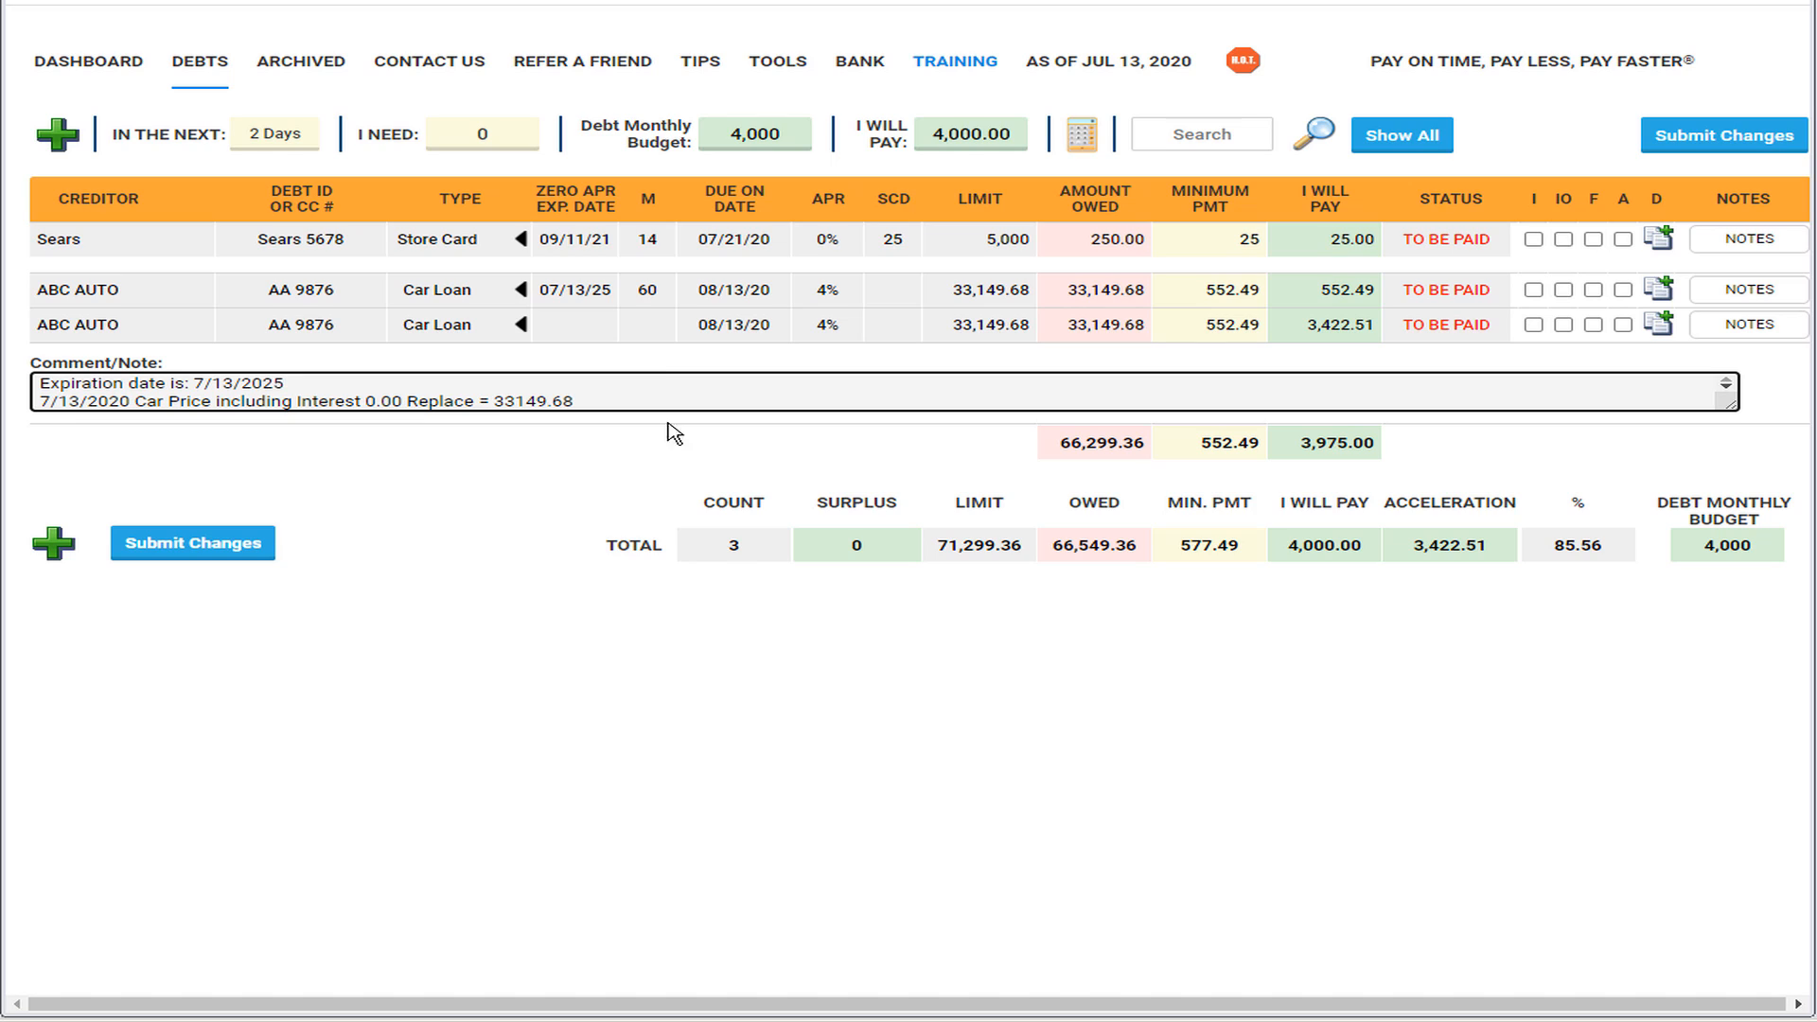
left_click(483, 483)
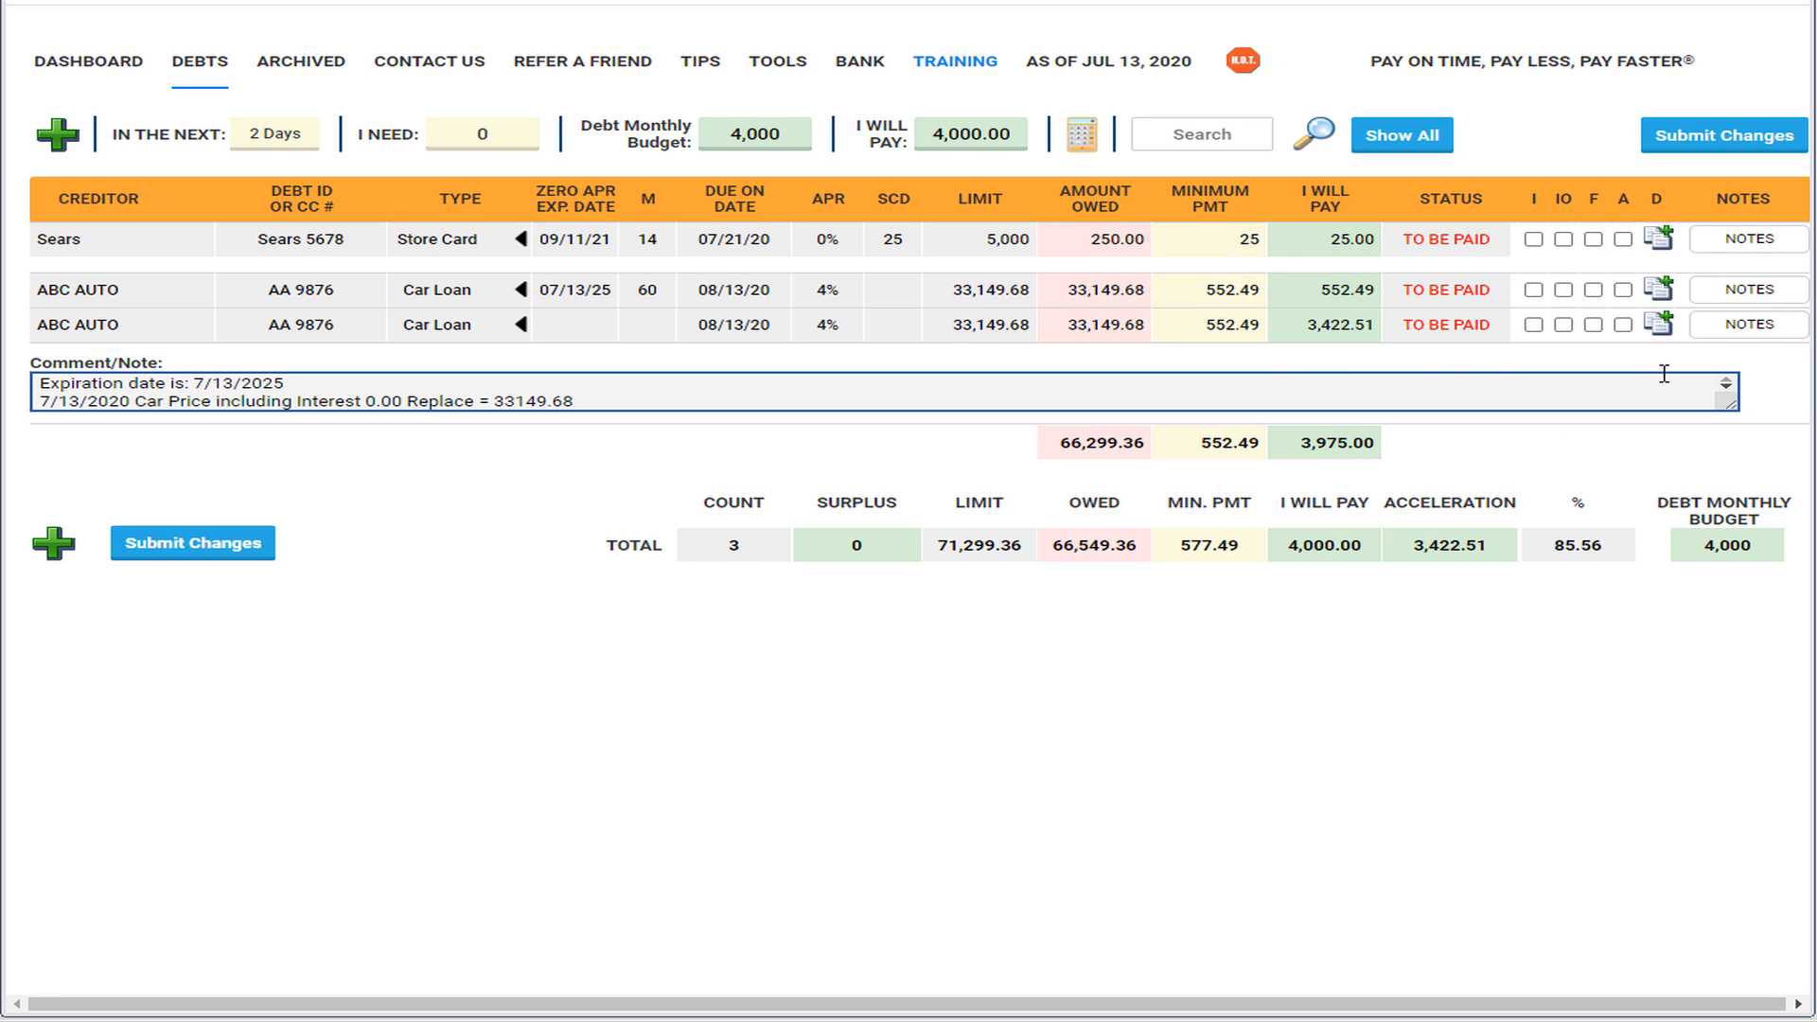
left_click(1757, 331)
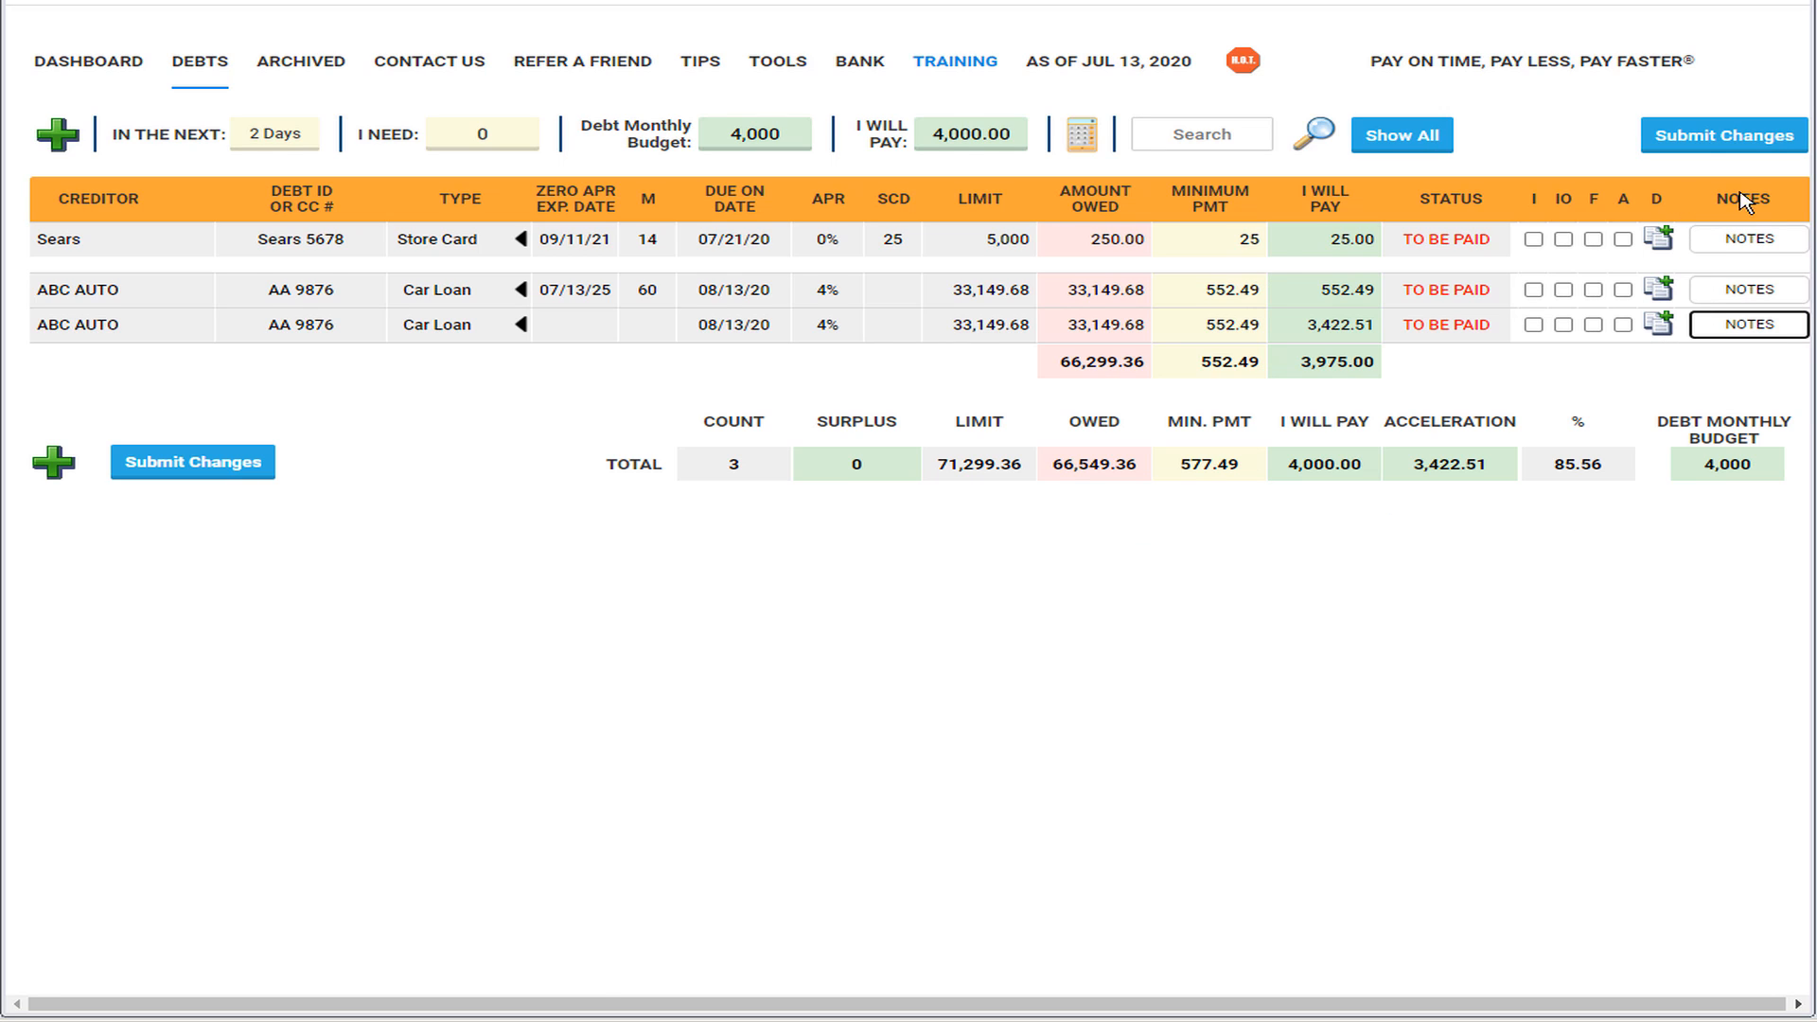
Submit the Sears and ABC AUTO debt edits for recalculation
left_click(1711, 140)
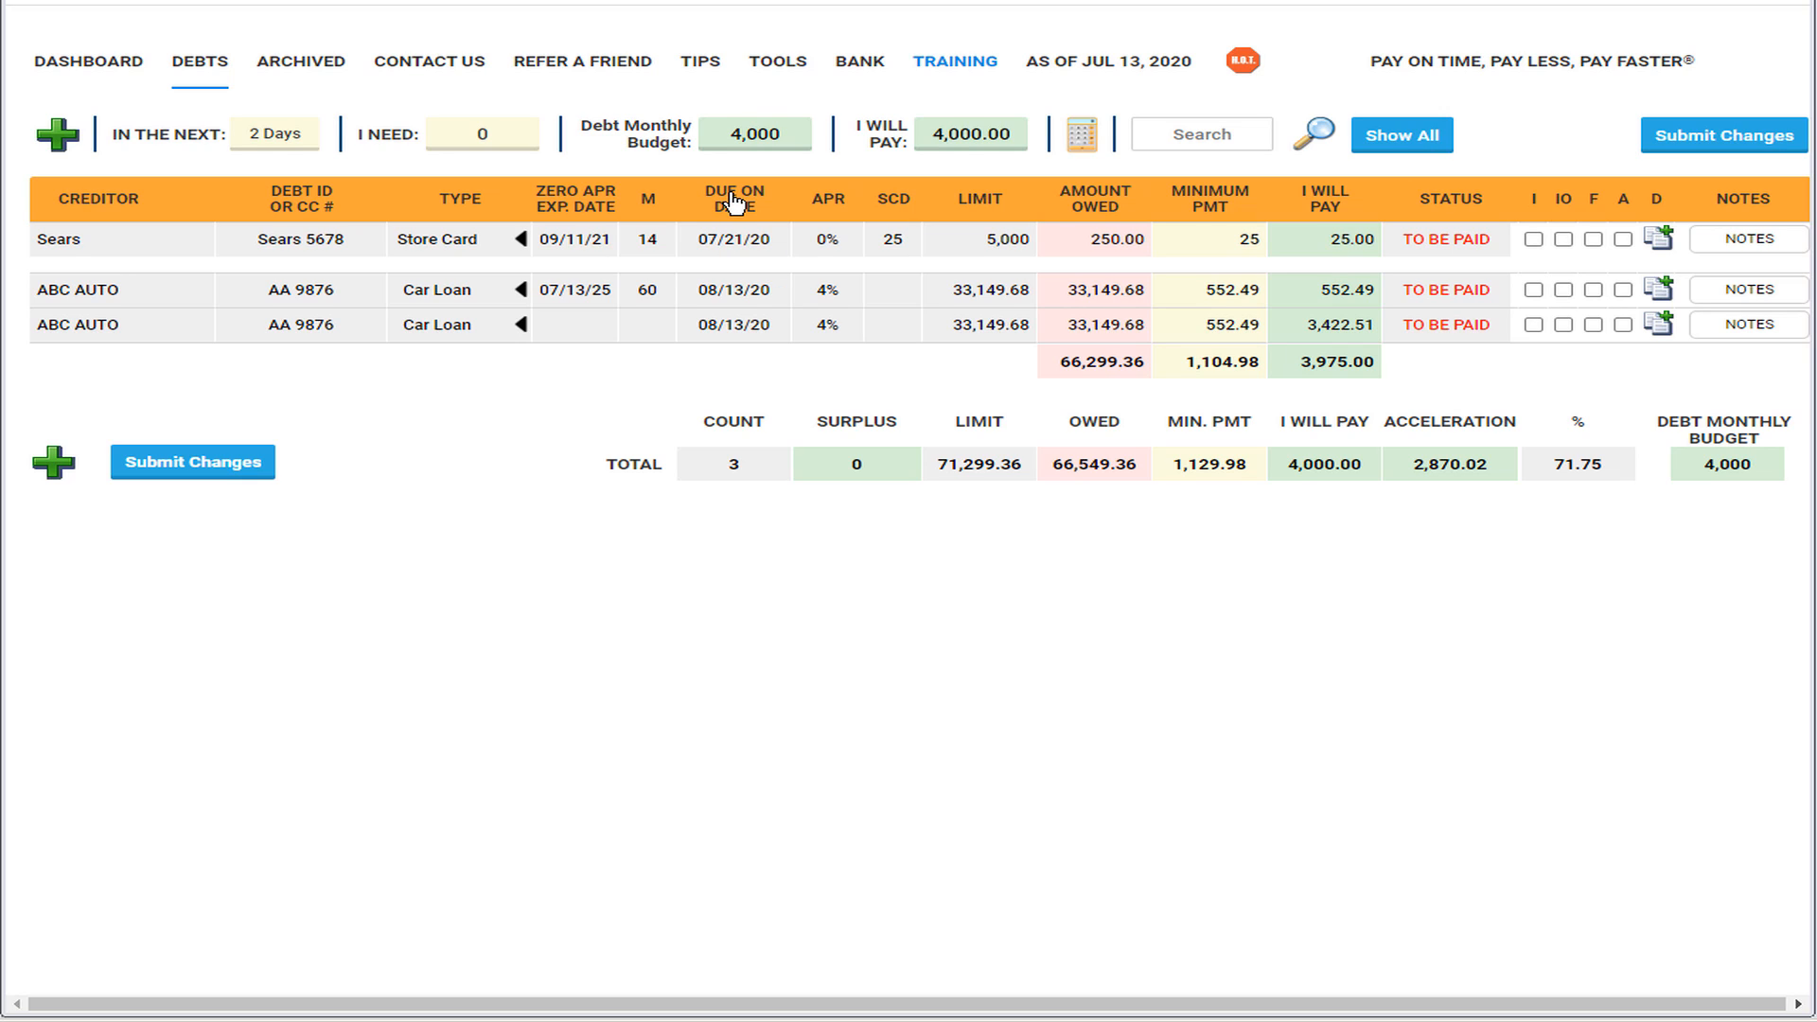
Replace the 4000 debt monthly budget with 600 and apply it
left_click(757, 141)
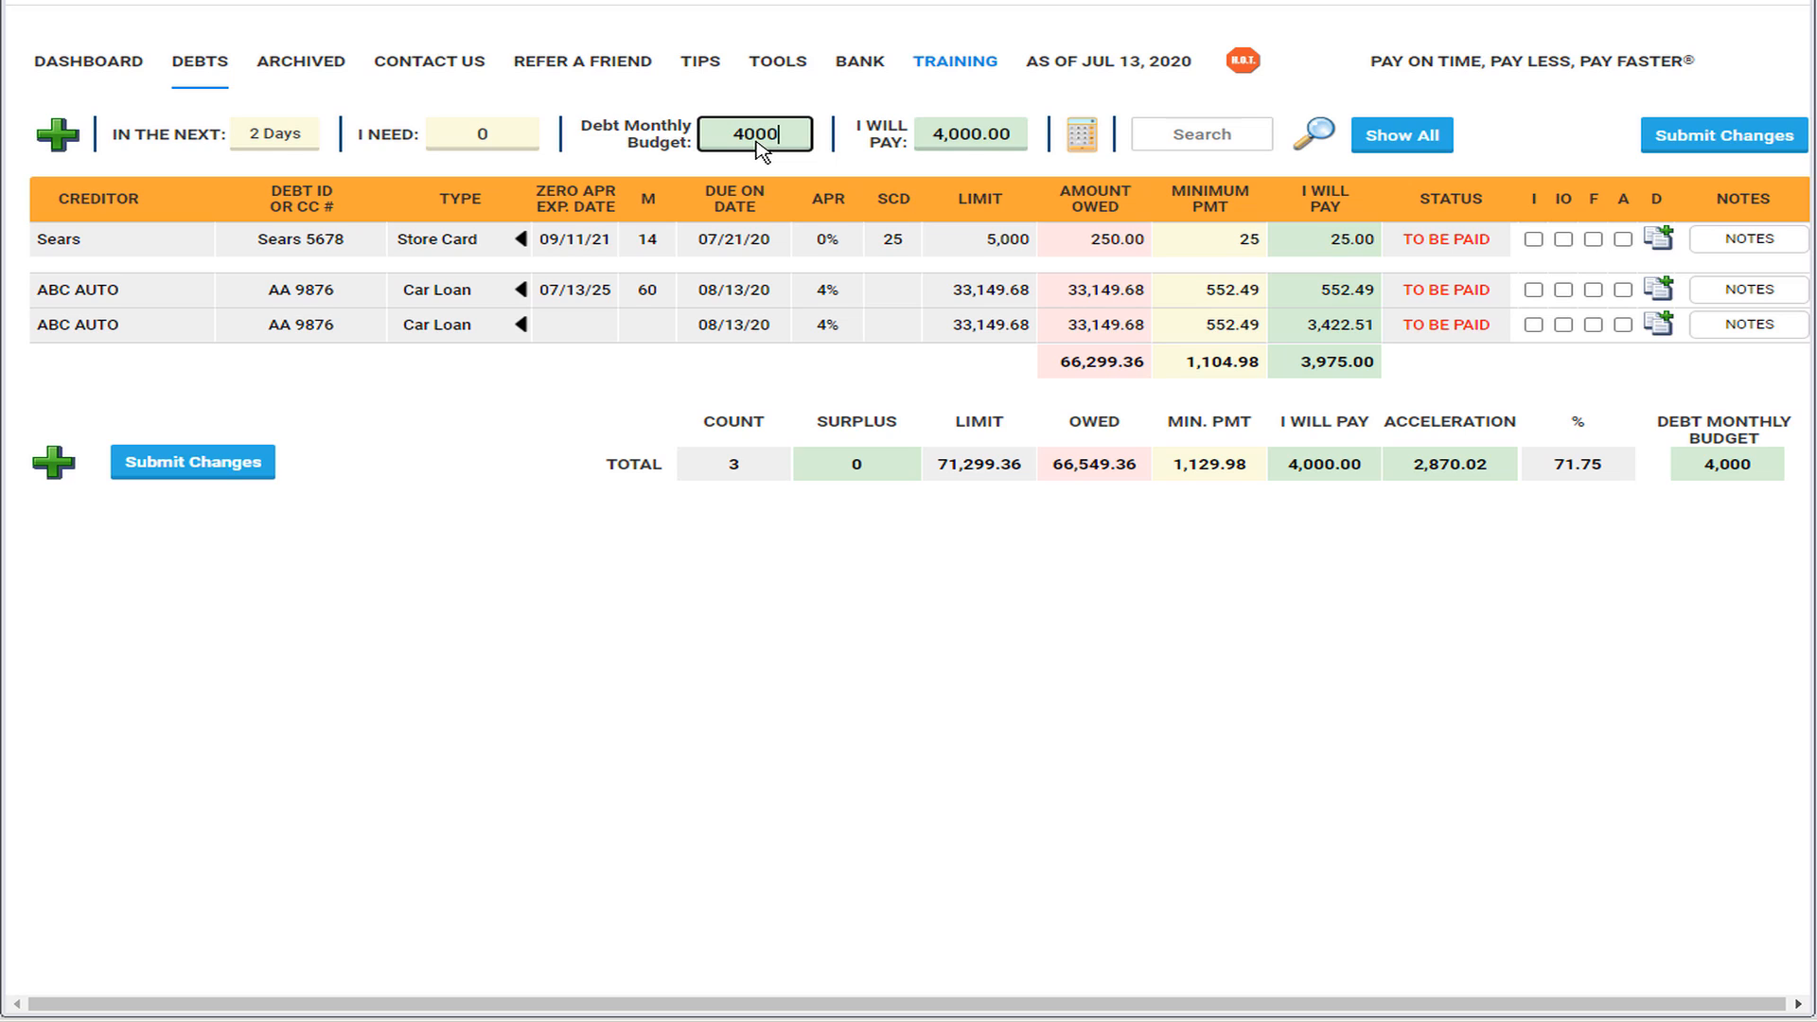
double_click(757, 142)
type("600")
key("Return")
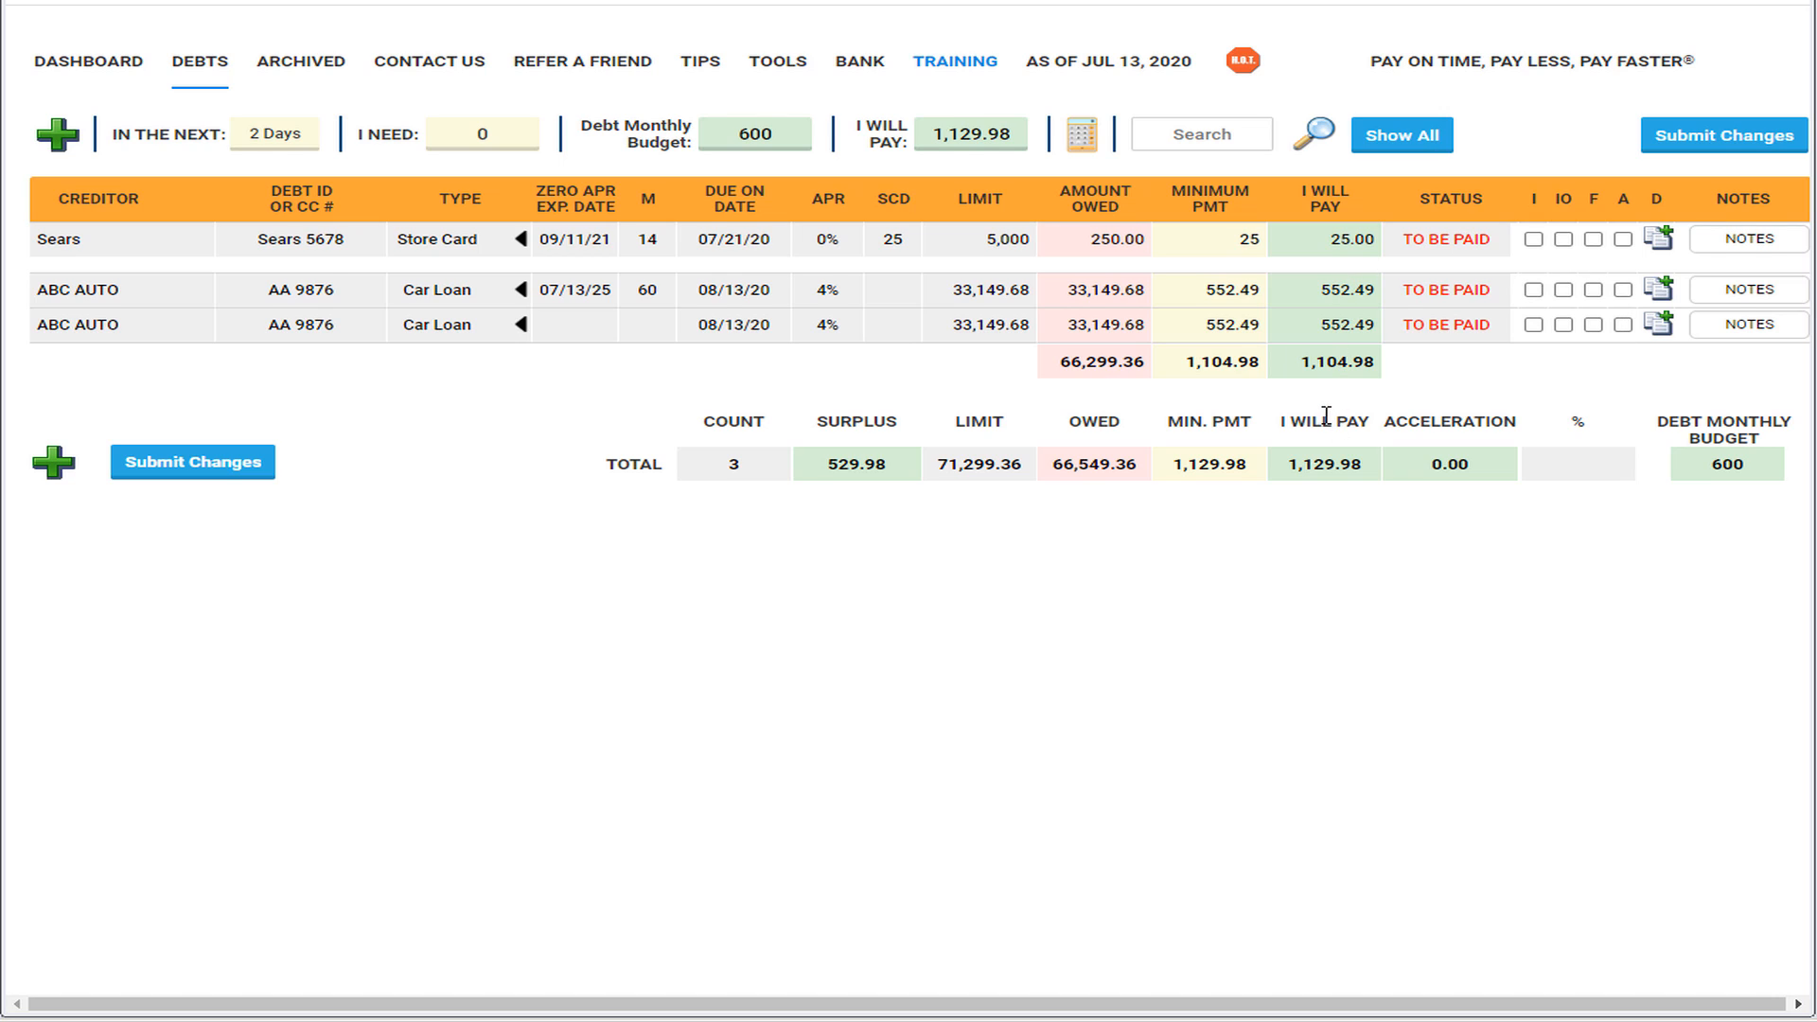
mouse_move(1277, 347)
mouse_move(604, 251)
mouse_move(1278, 459)
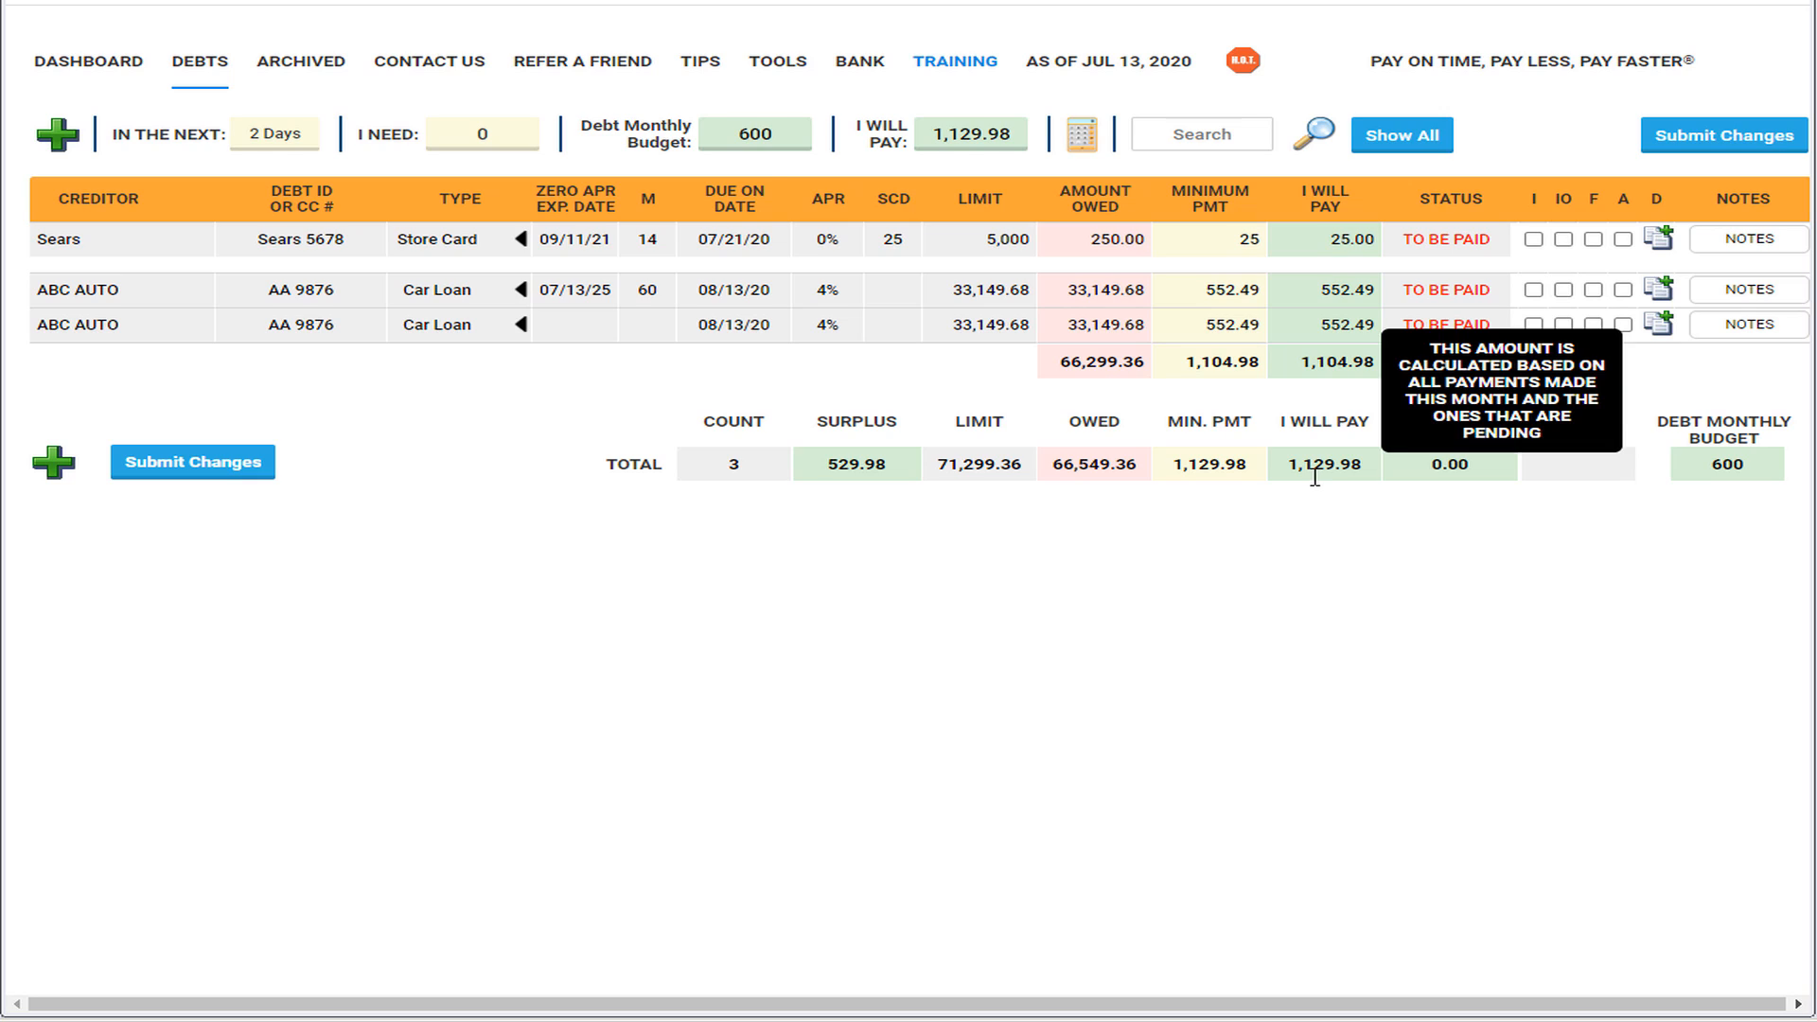
Change the debt monthly budget from 600 to 1129.98 and submit it
left_click(764, 152)
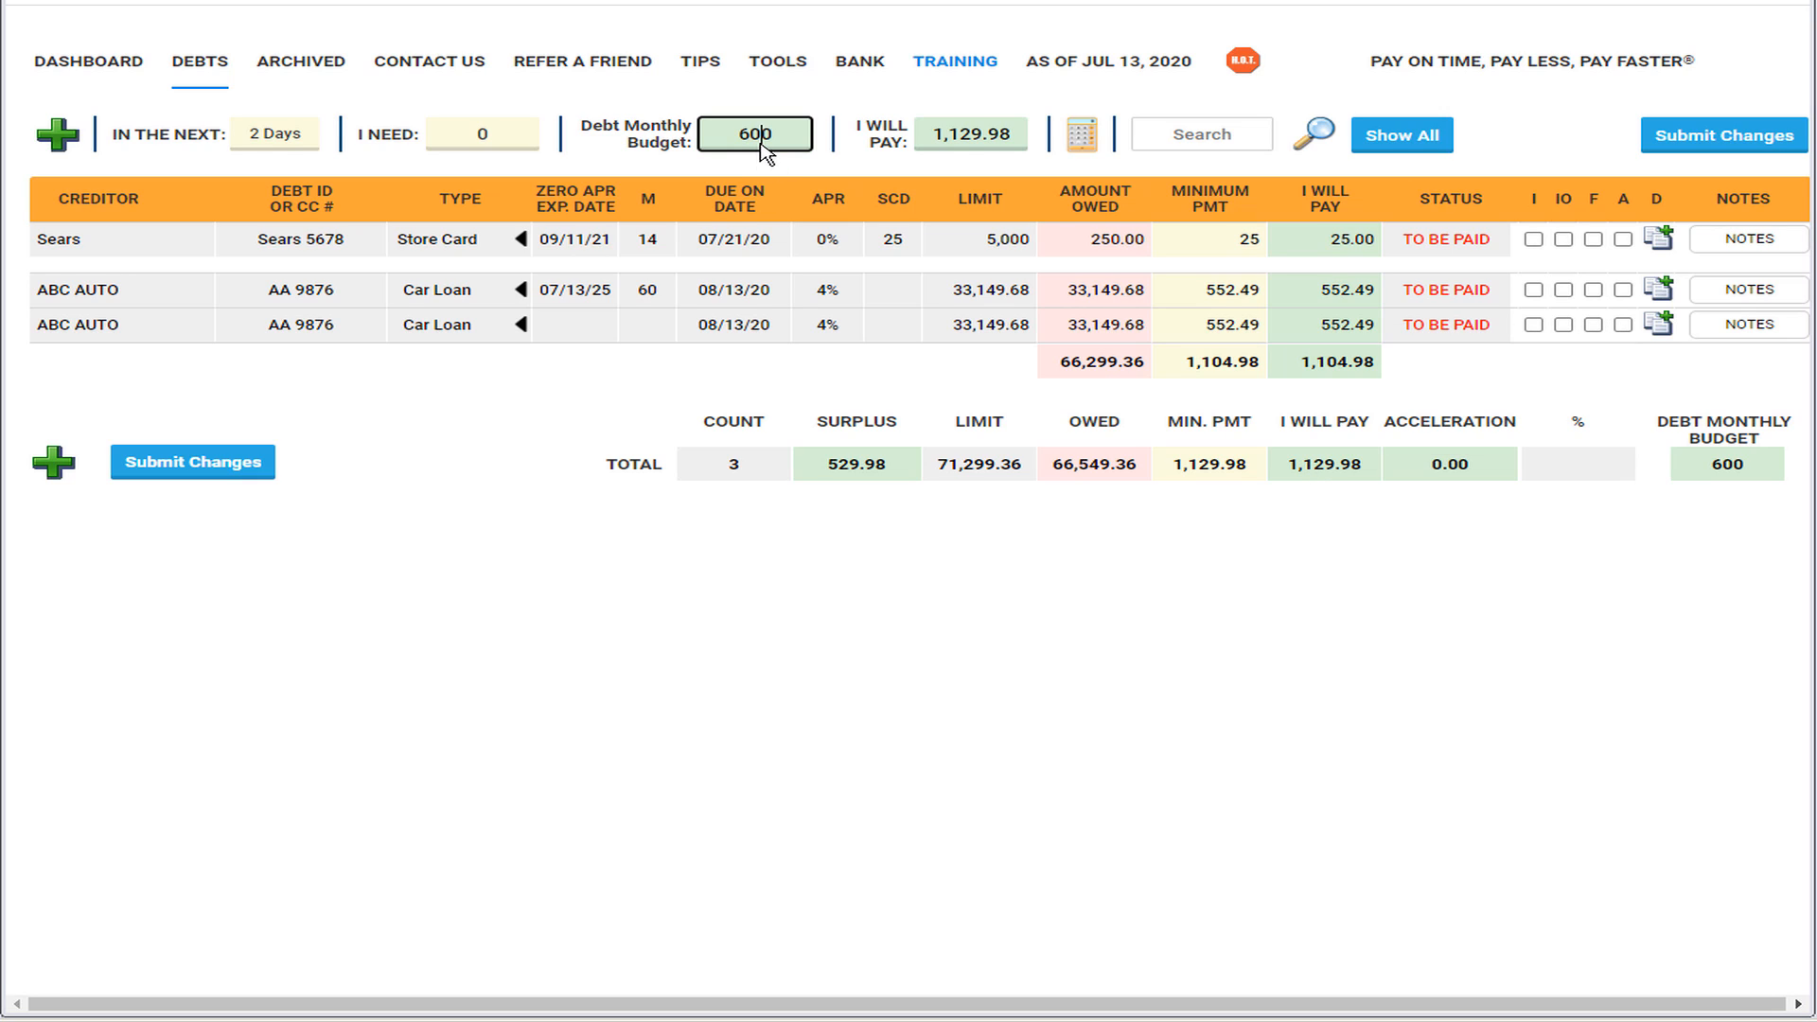
double_click(762, 144)
type("1129.98")
left_click(823, 92)
left_click(1701, 149)
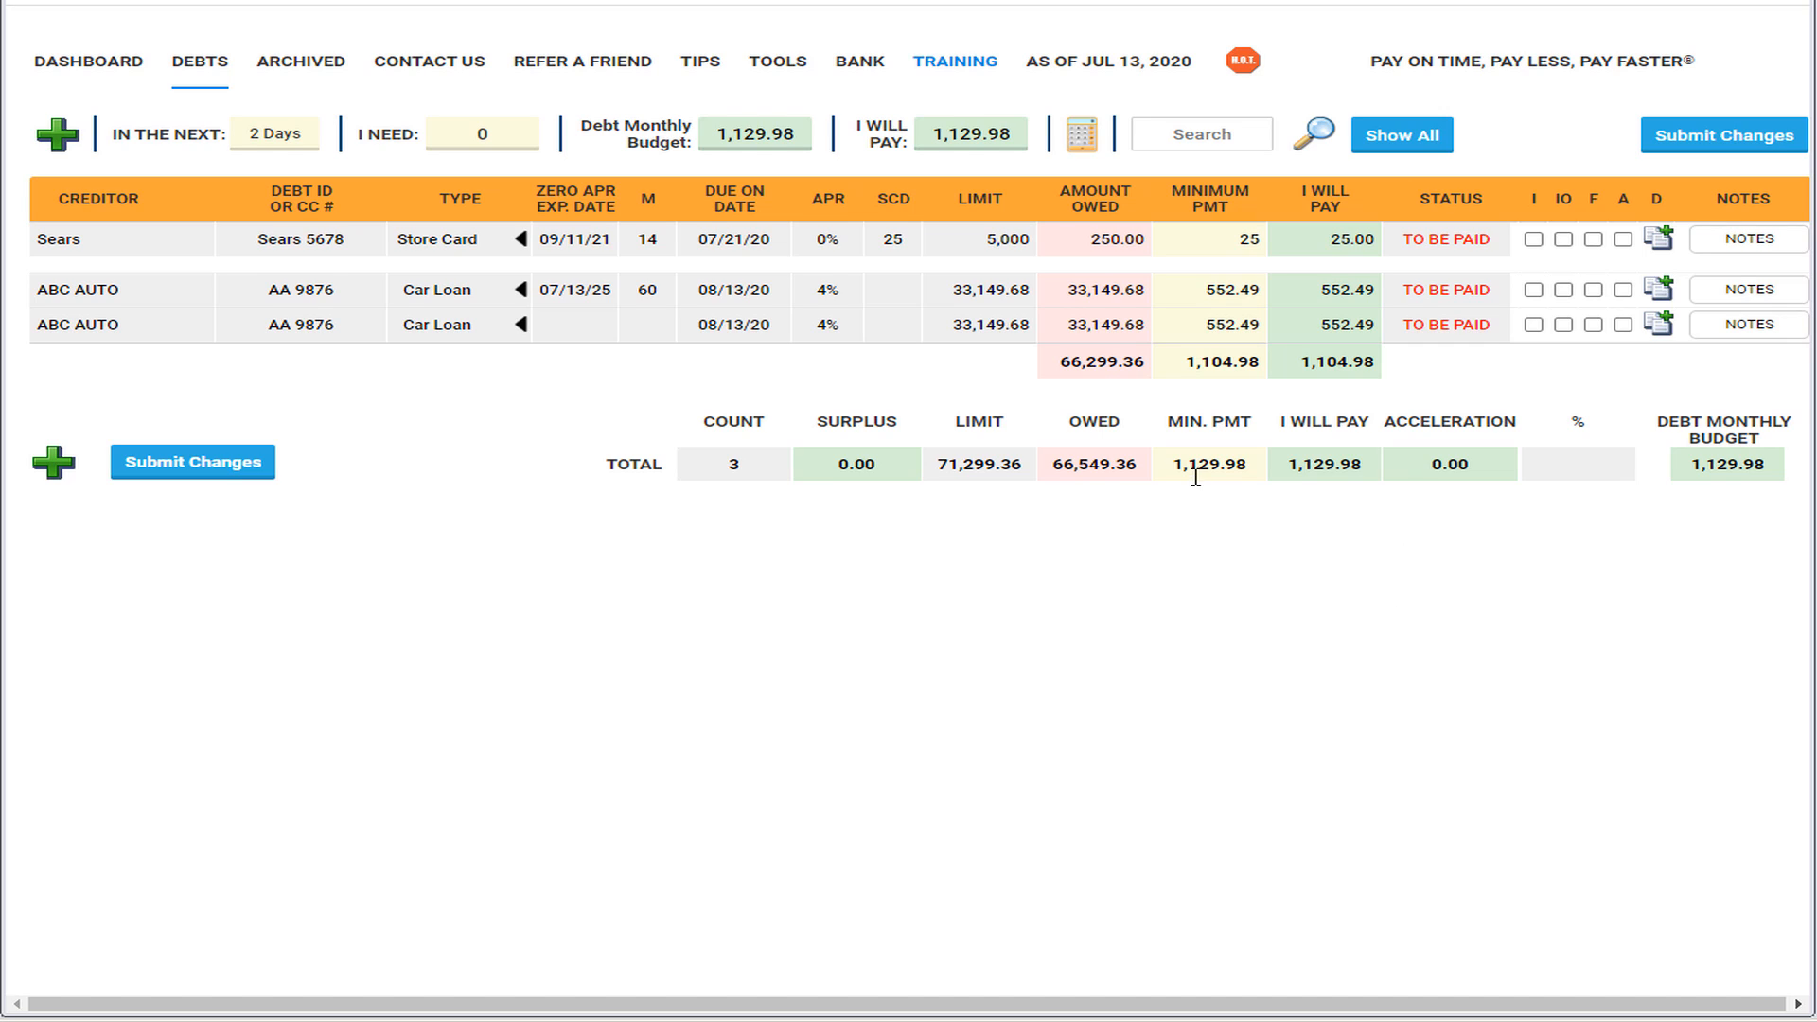
mouse_move(1340, 473)
left_click(773, 152)
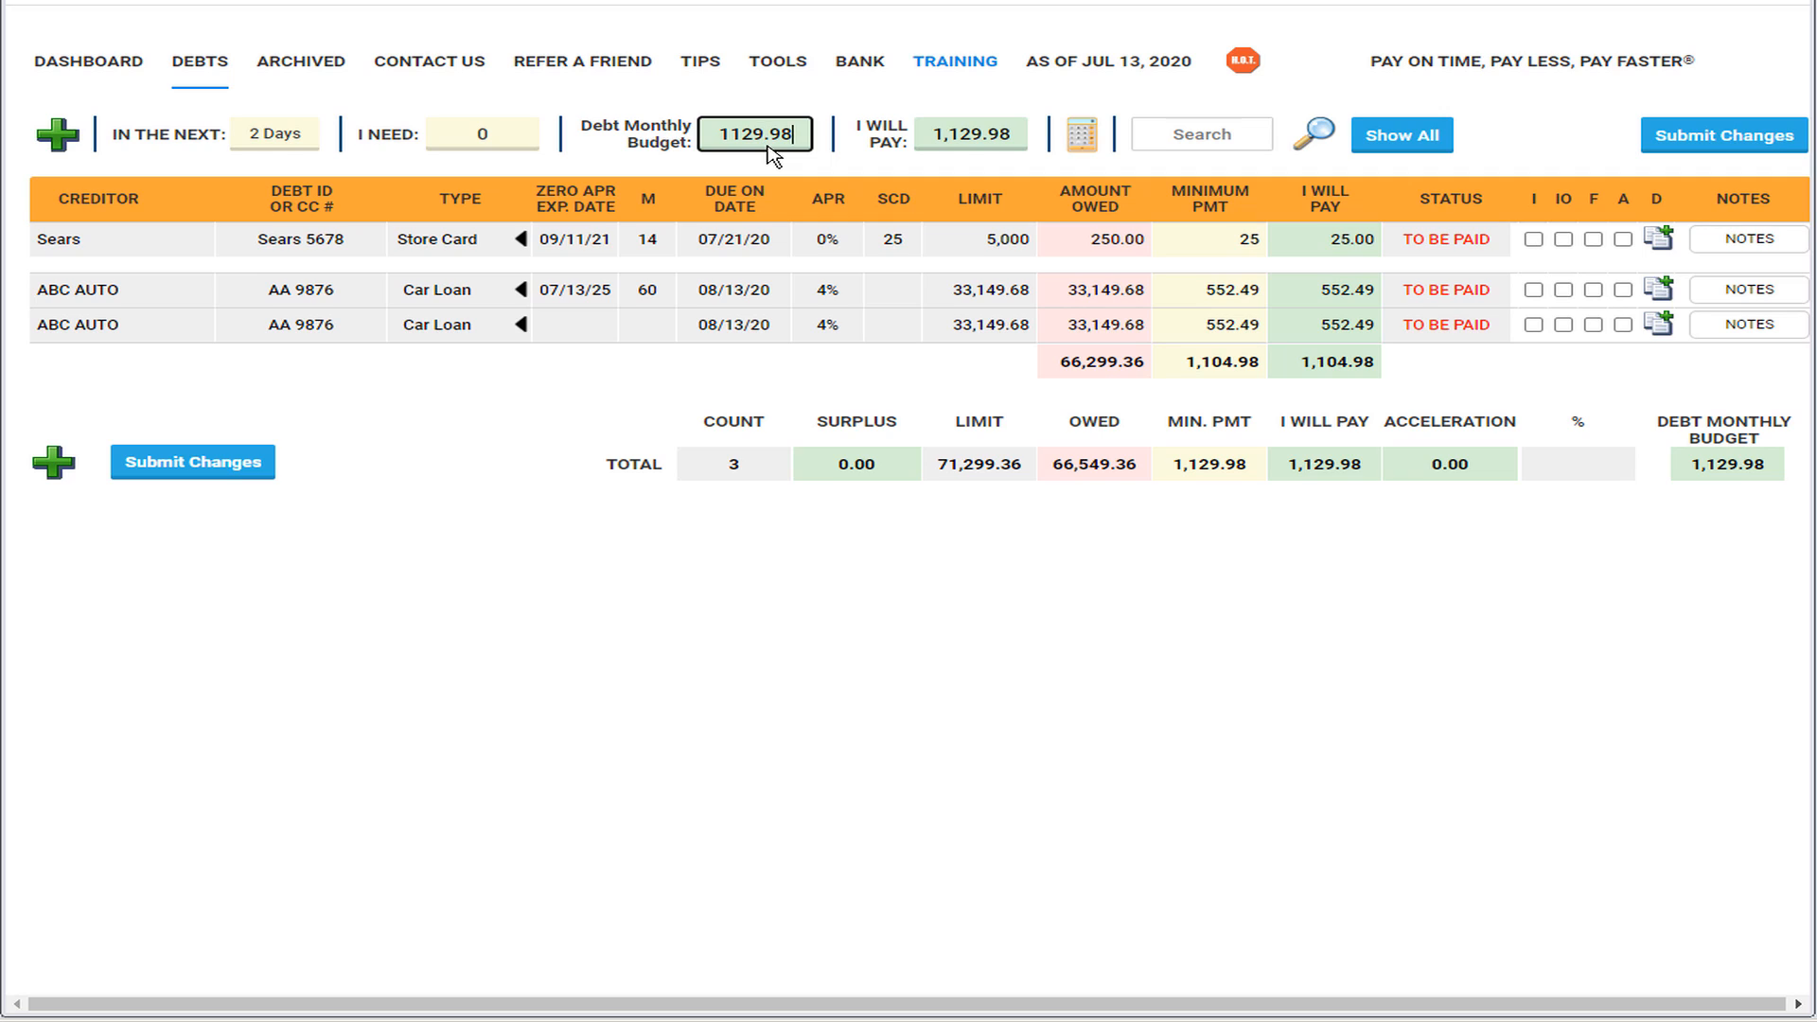
Replace the 1129.98 debt monthly budget with 1300 and submit the change
double_click(768, 147)
type("1300")
left_click(1749, 142)
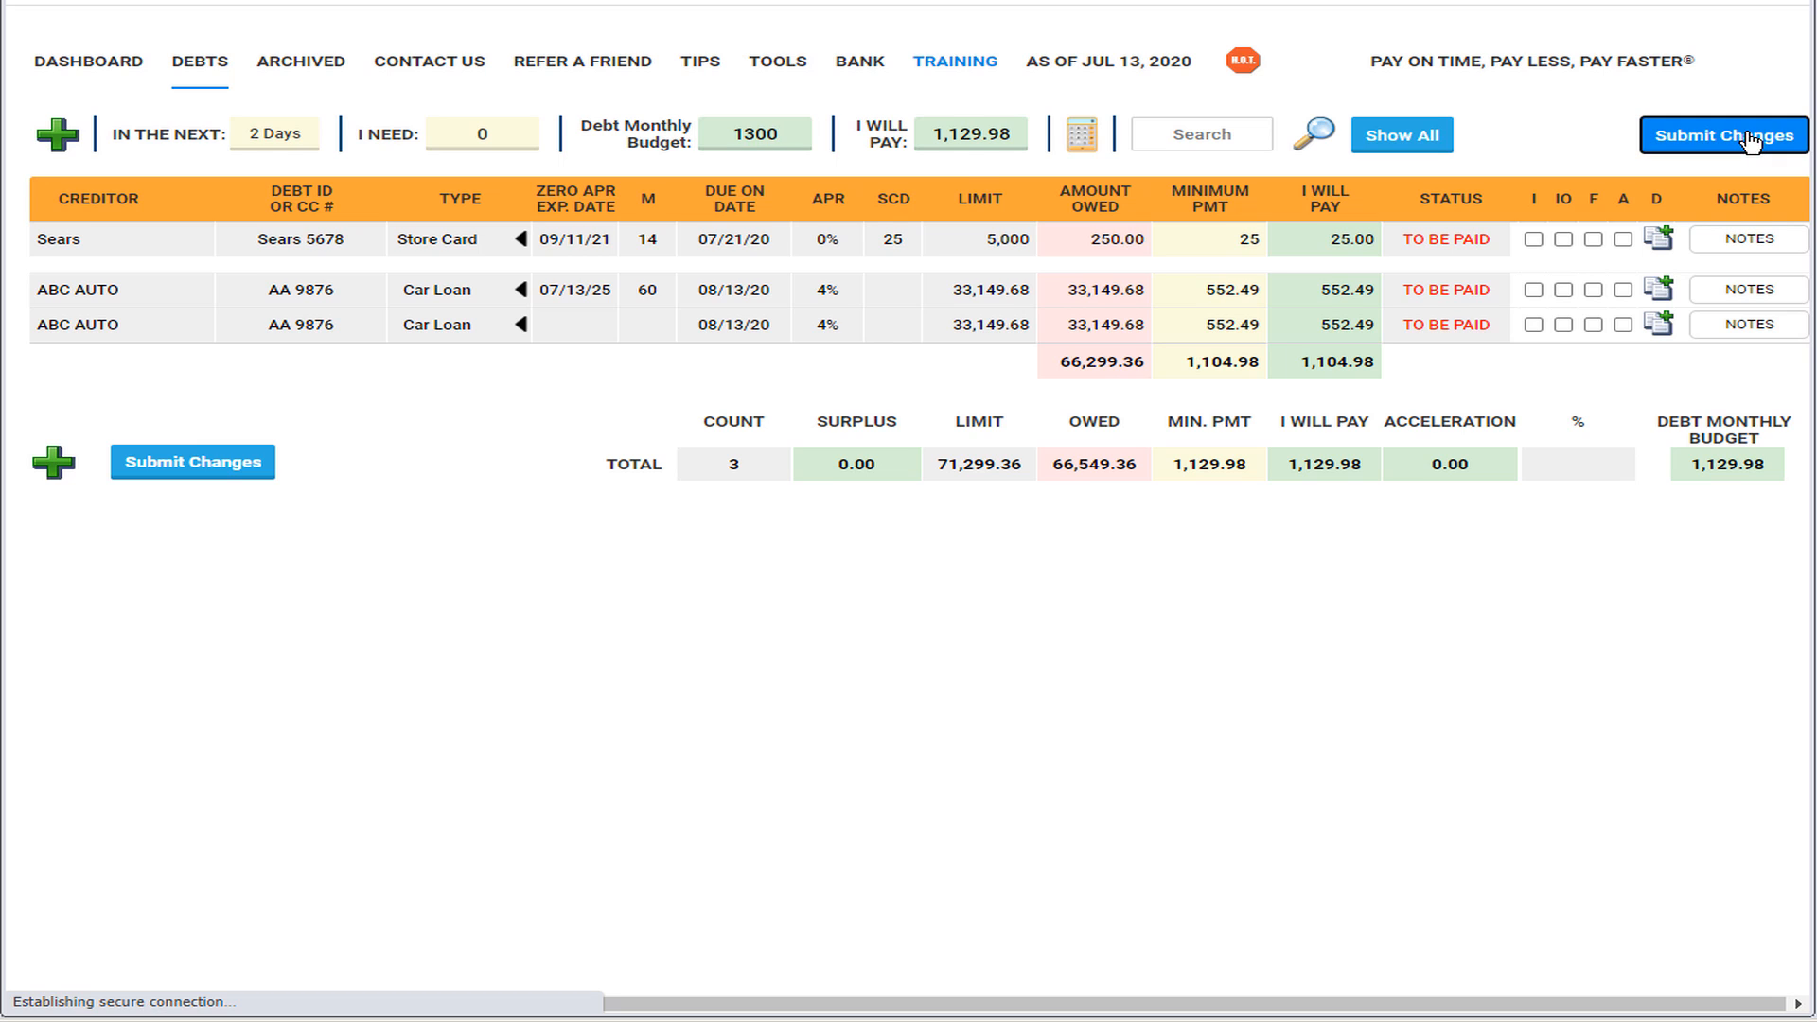